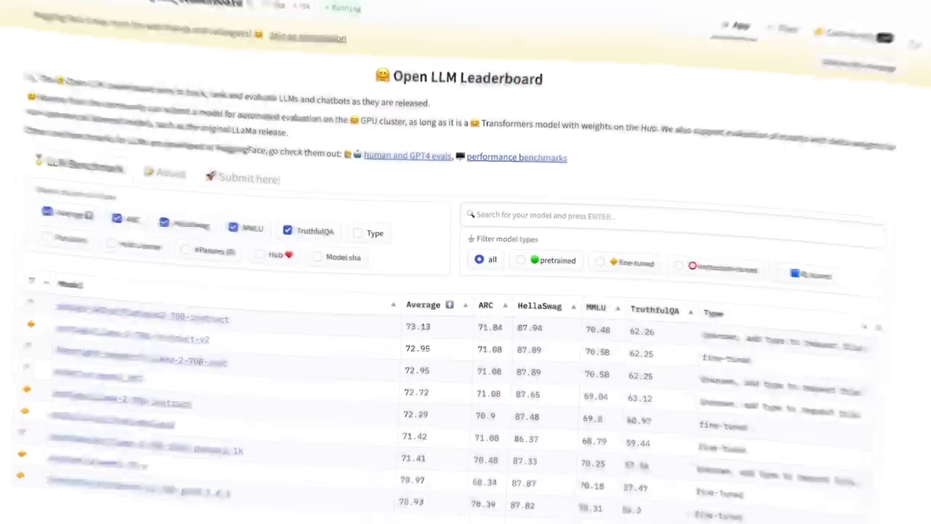
- Browse down the Open LLM Leaderboard's ranked models and their benchmark scores
scroll(454, 327, down, 5)
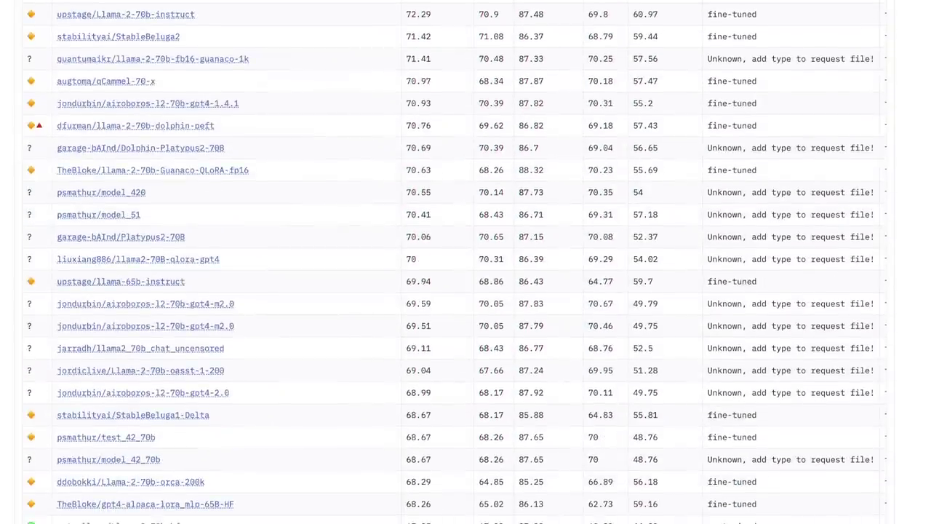
scroll(452, 258, down, 10)
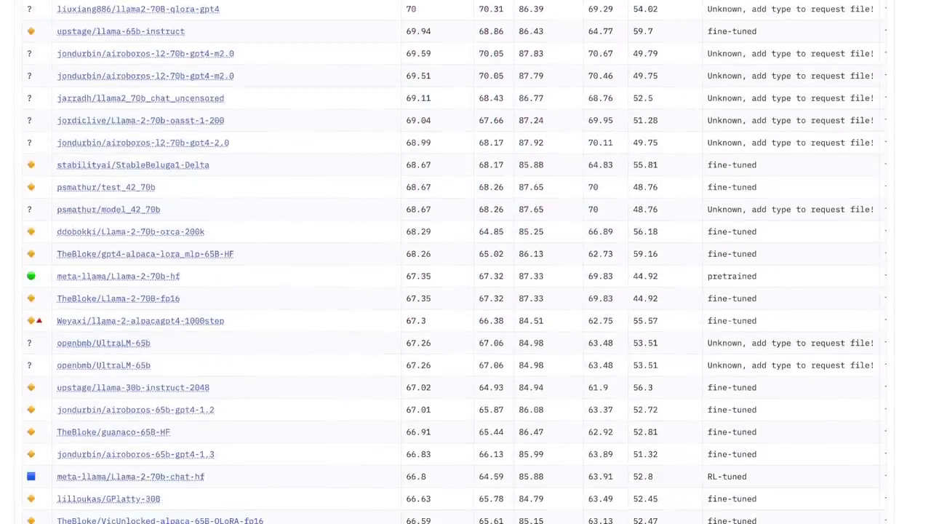
scroll(465, 261, down, 6)
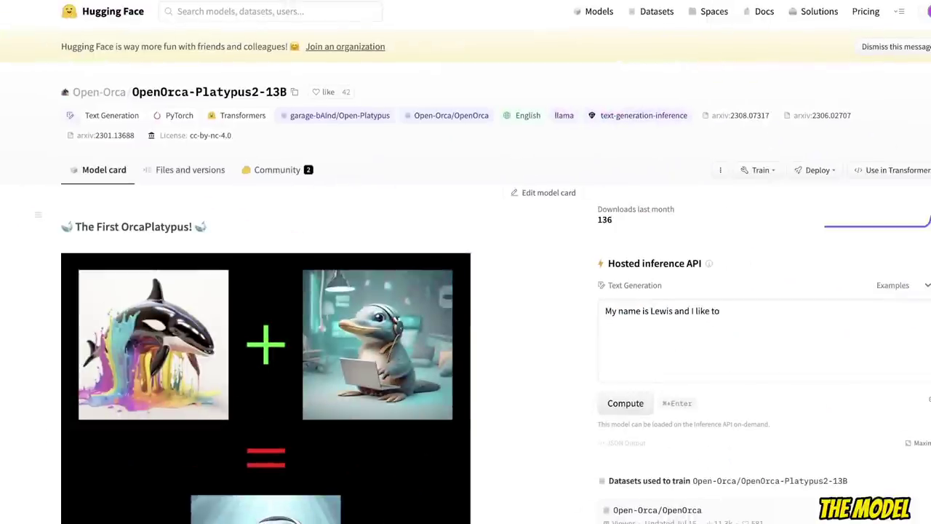
- Examine the introduction of the OpenOrca-Platypus2-13B model card and highlight the model's name in its section heading
scroll(465, 291, down, 1)
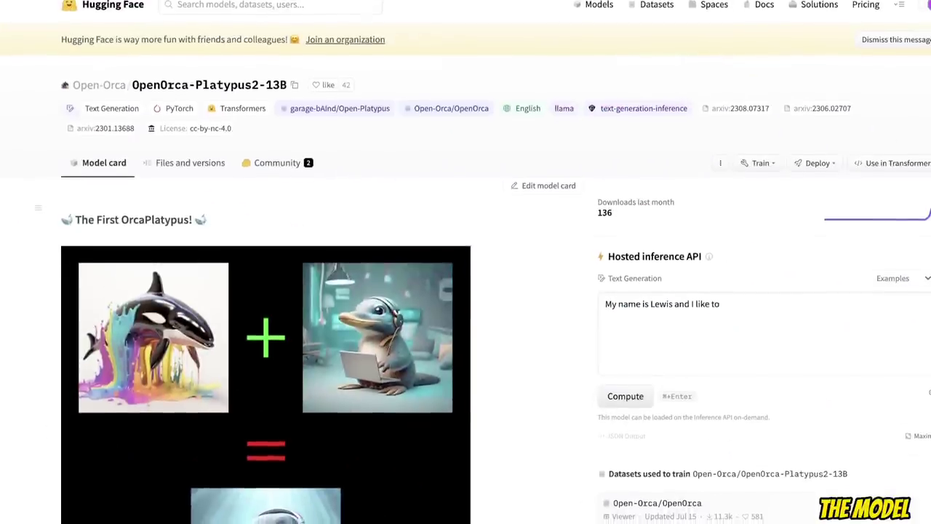
scroll(465, 291, down, 3)
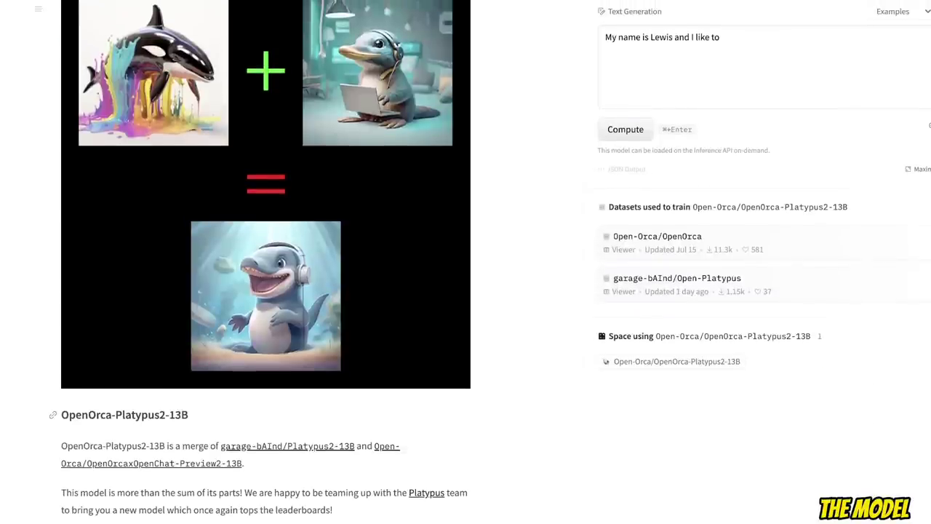
drag(189, 415, 60, 415)
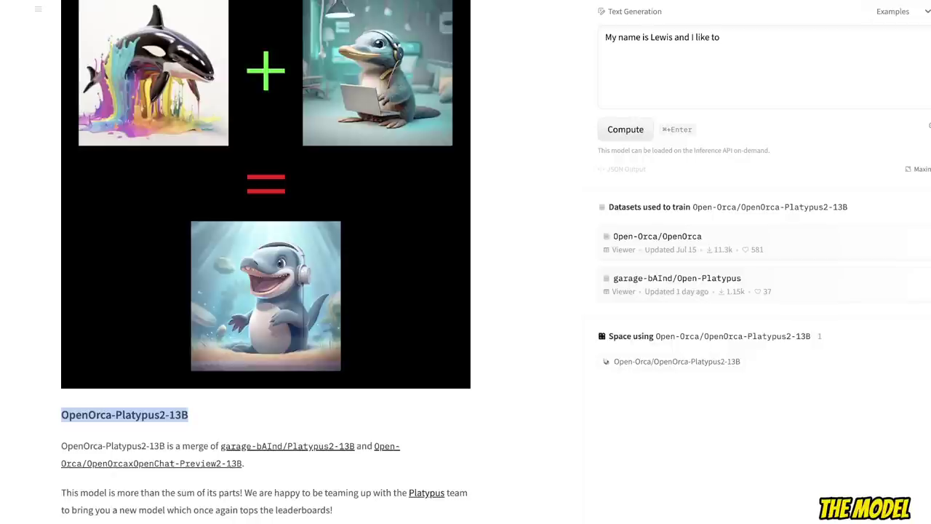
click(146, 429)
drag(113, 414, 182, 414)
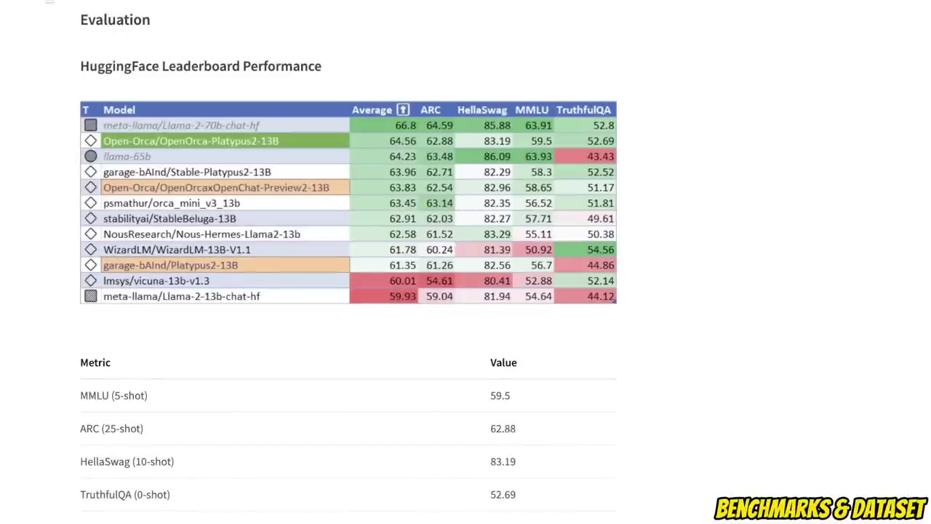
- Review the leaderboard, AGIEval and BigBench-Hard results, the model details and the prompt templates on the OpenOrca-Platypus2-13B card
scroll(349, 262, down, 4)
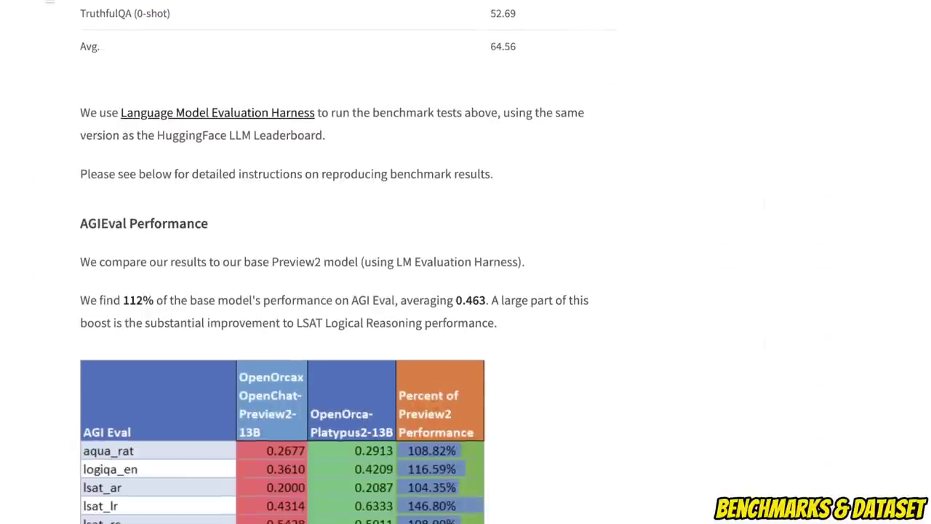
scroll(349, 262, down, 2)
scroll(349, 262, down, 9)
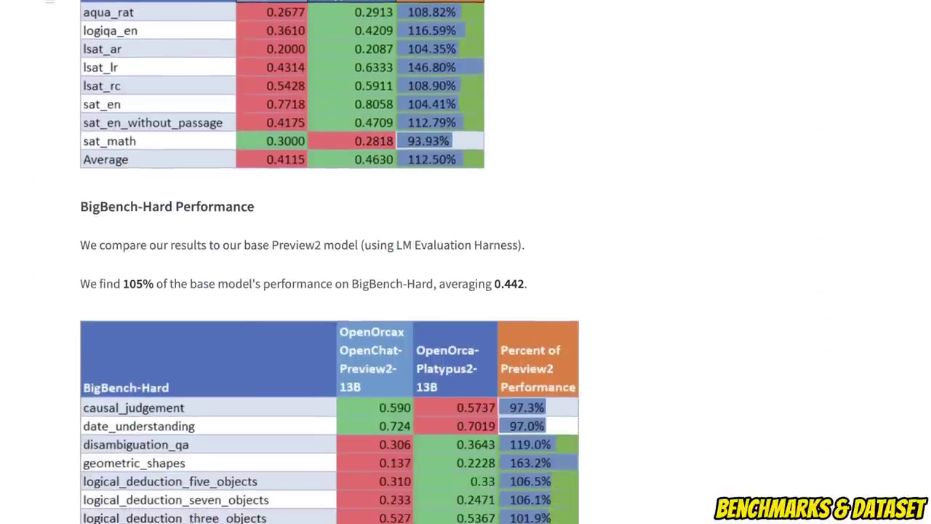
scroll(349, 262, down, 3)
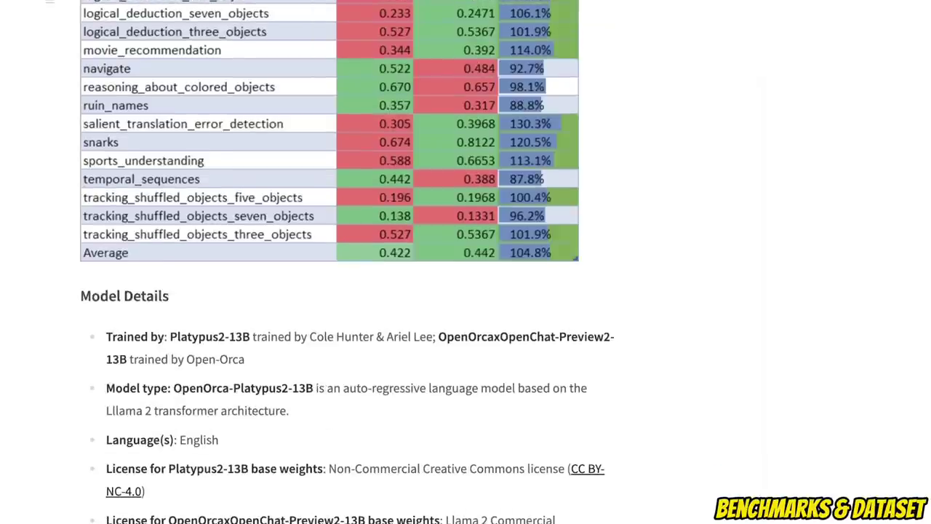
scroll(349, 262, down, 2)
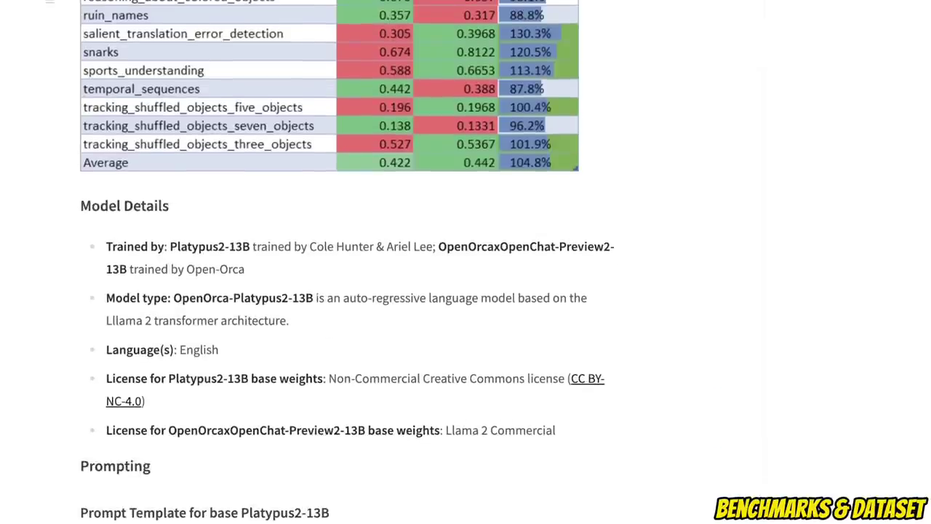
scroll(349, 261, down, 3)
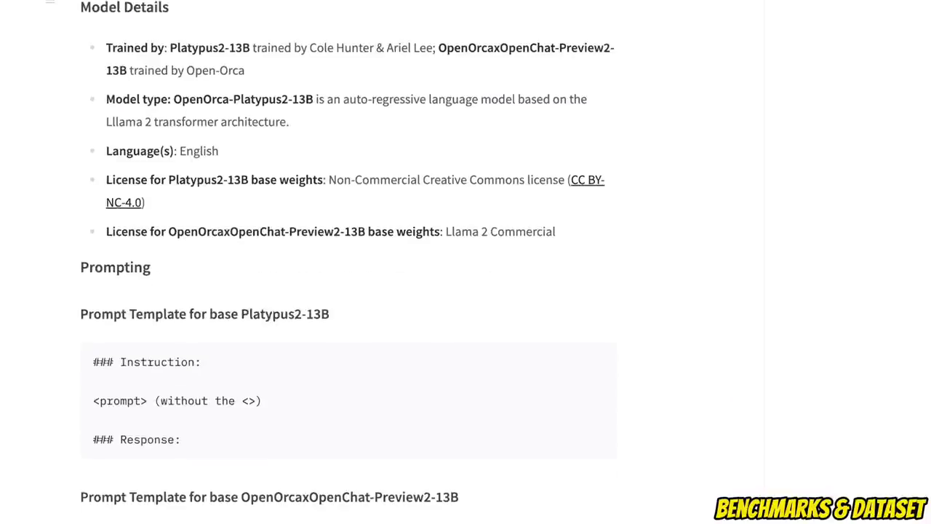
scroll(349, 261, down, 3)
scroll(349, 262, down, 2)
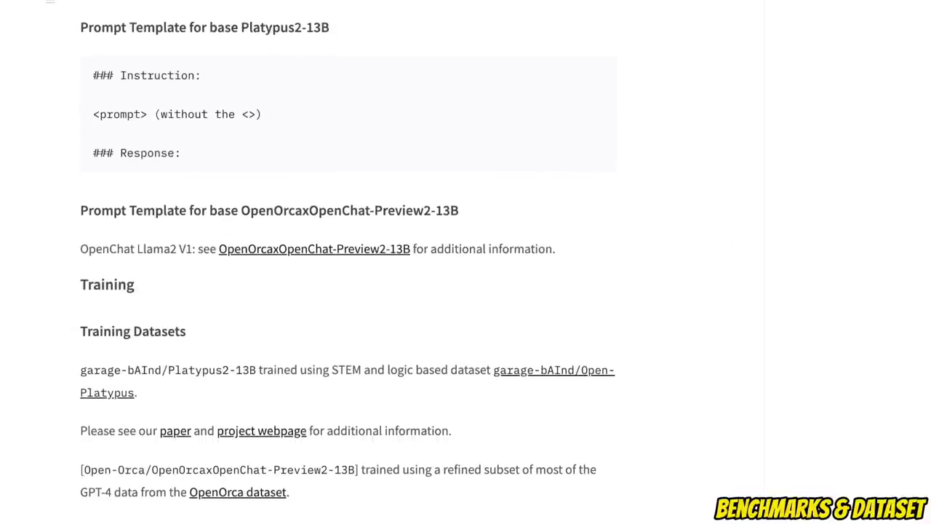
- Read the Training Datasets section, highlighting "STEM and logic based dataset", the two base model names and the GPT-4 data subset
scroll(349, 262, down, 4)
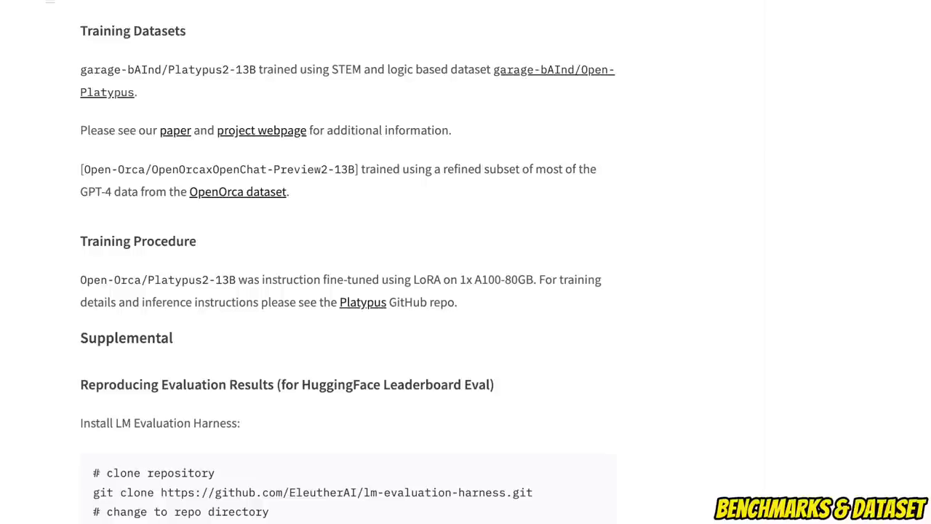
drag(332, 69, 491, 69)
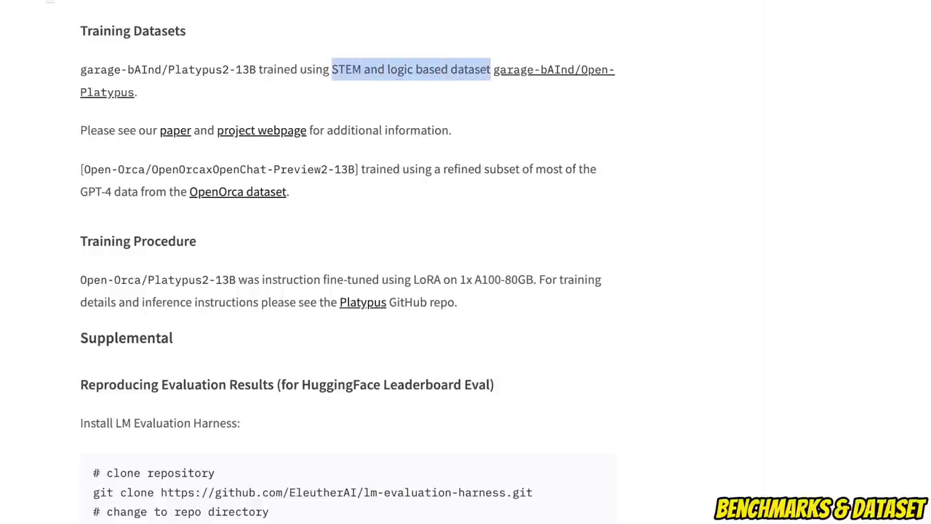
drag(168, 69, 263, 69)
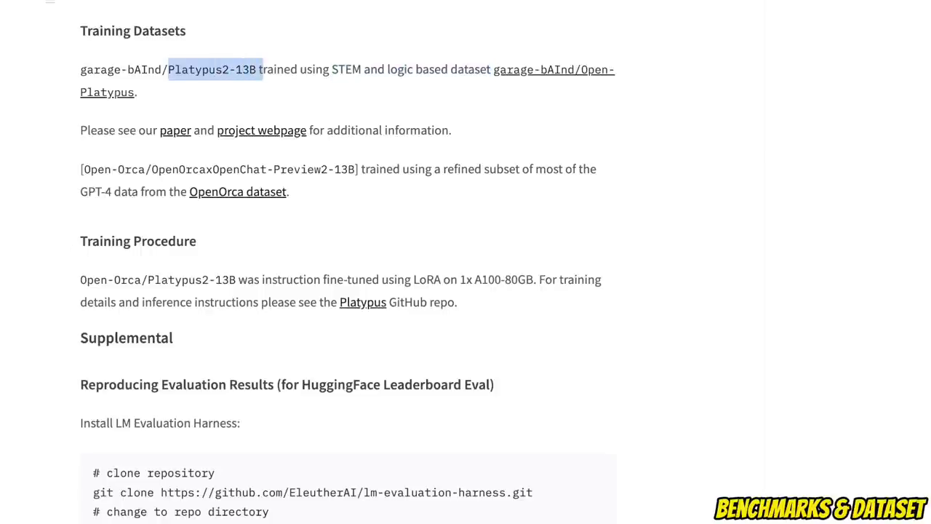
click(263, 280)
drag(447, 169, 268, 169)
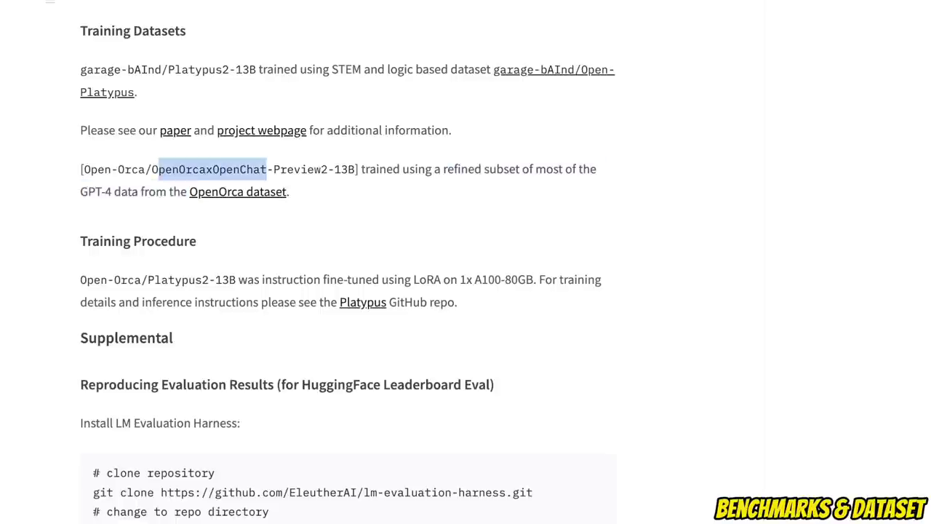
drag(565, 169, 139, 191)
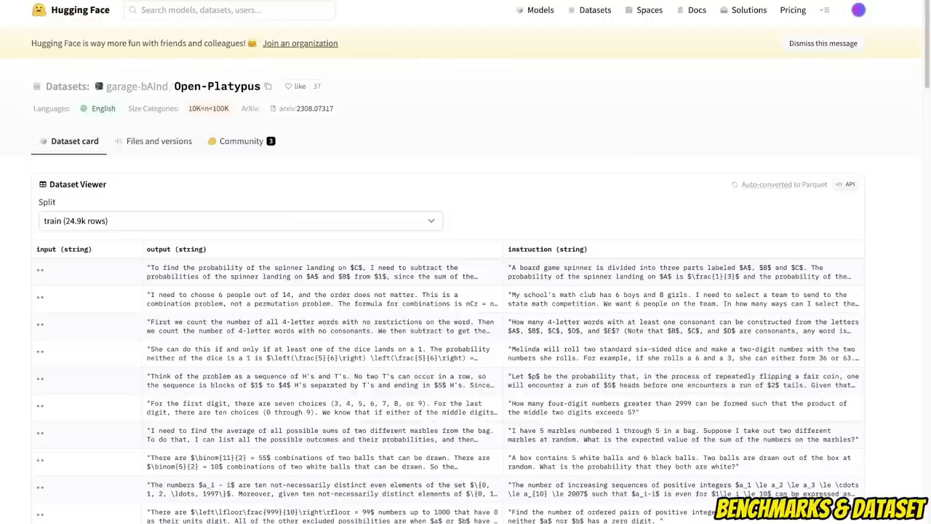
- Inspect the Open-Platypus dataset rows, highlighting the $9!/8!$ answer and expanding the disjoint subsets row
scroll(460, 262, down, 1)
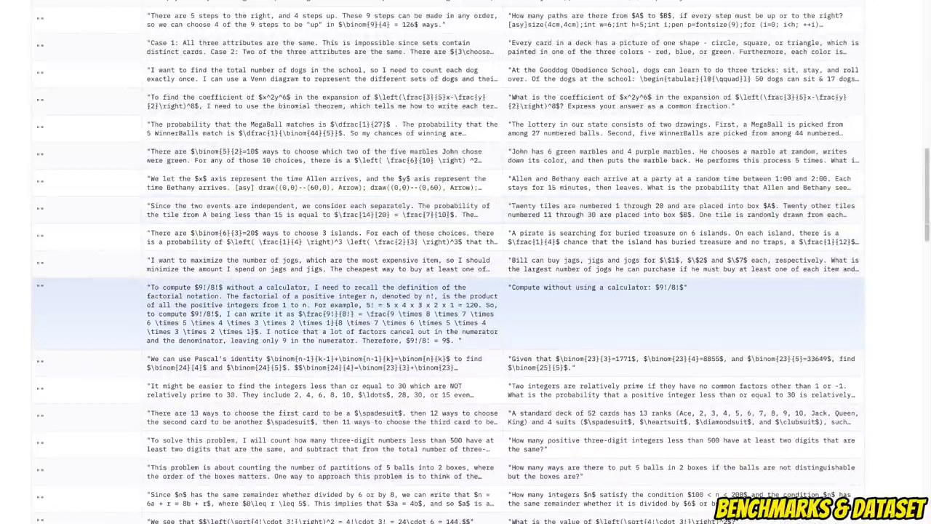
drag(148, 287, 454, 339)
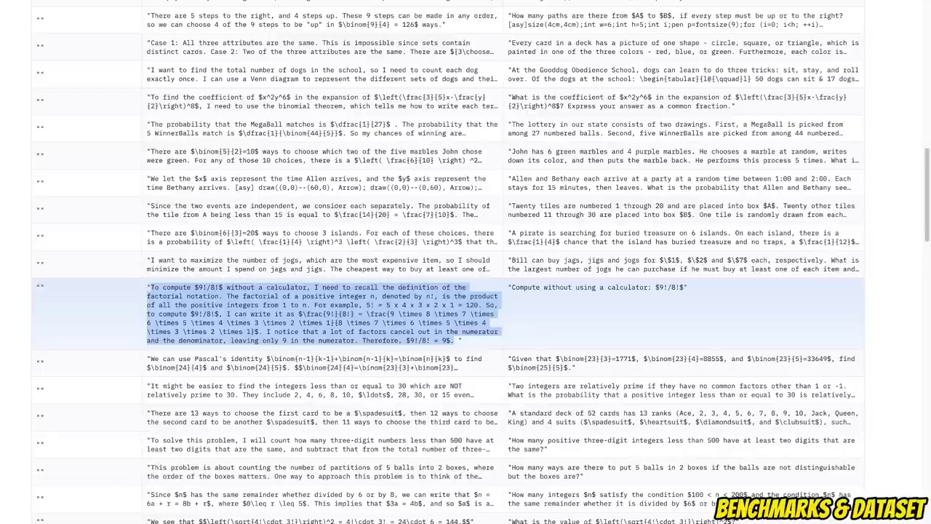
scroll(465, 262, down, 20)
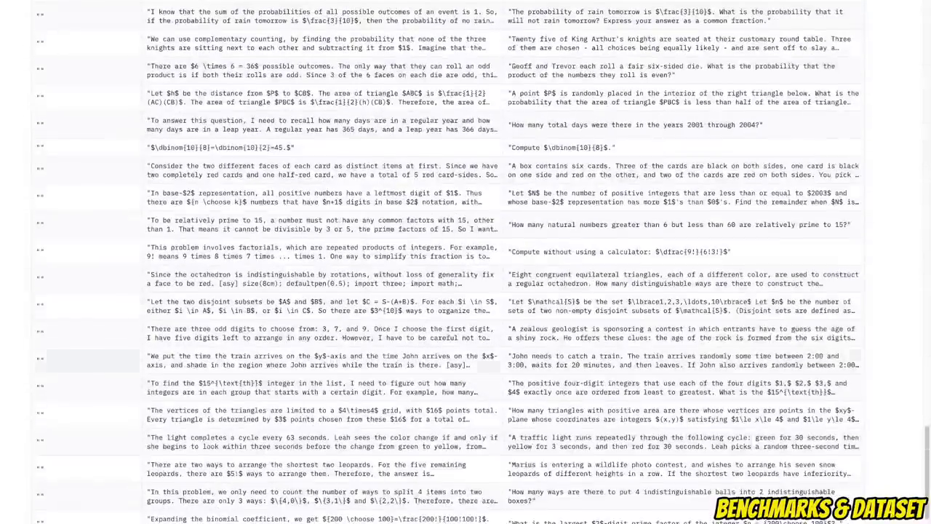
click(320, 306)
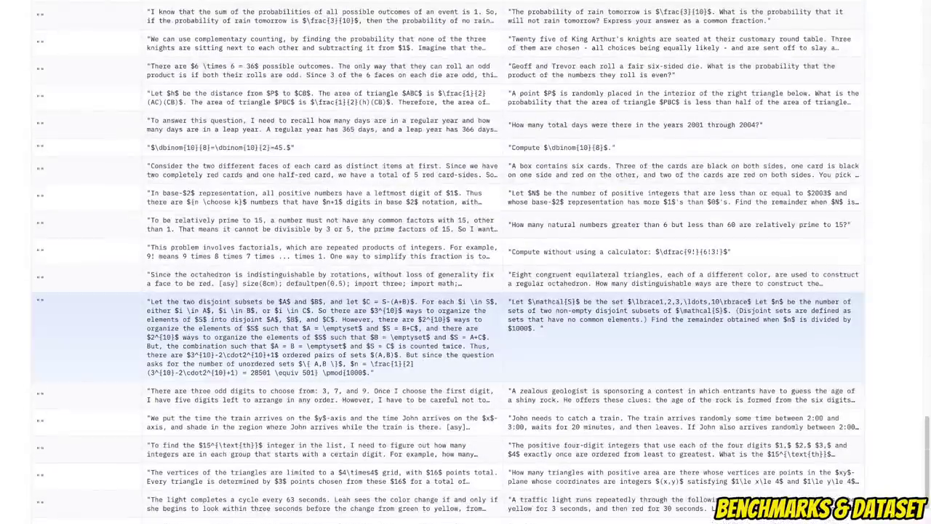
scroll(320, 320, down, 3)
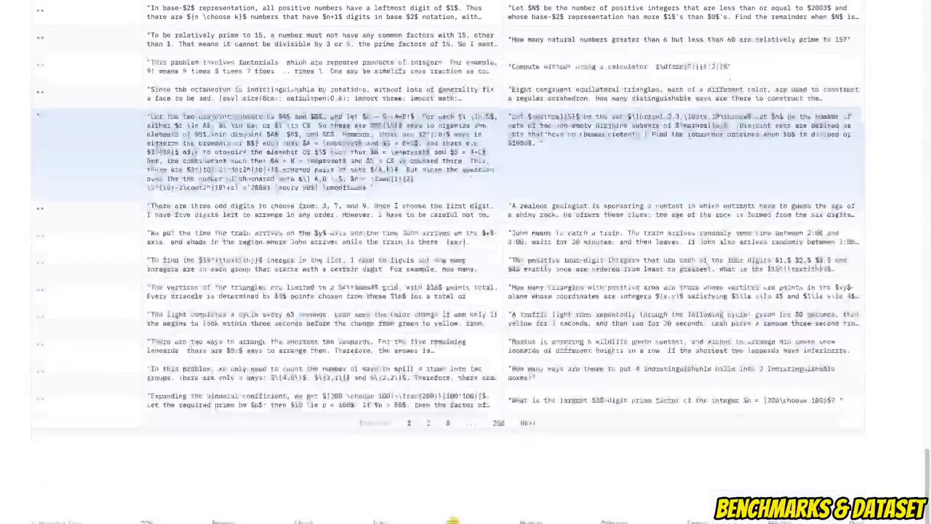
- Browse the OpenOrca dataset rows and expand the t0.1008320 entry to read its full question
click(320, 345)
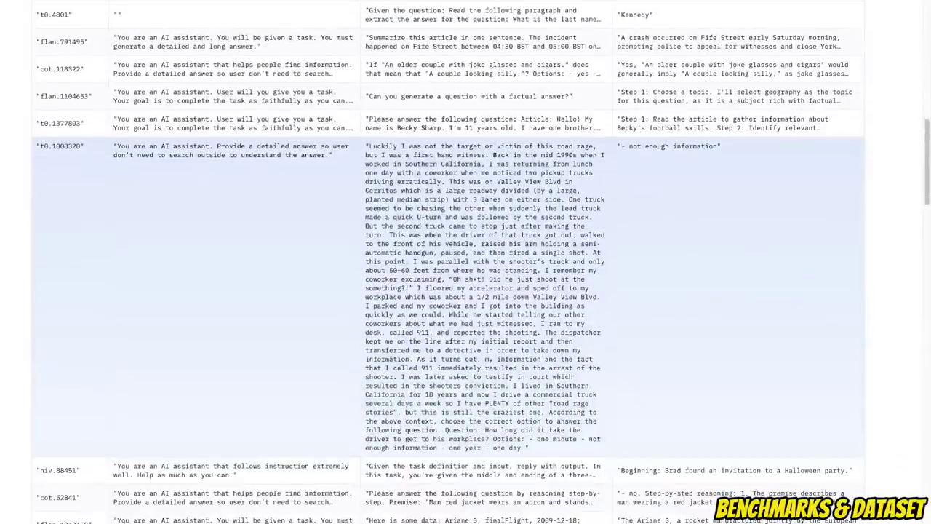
scroll(465, 291, down, 9)
click(465, 285)
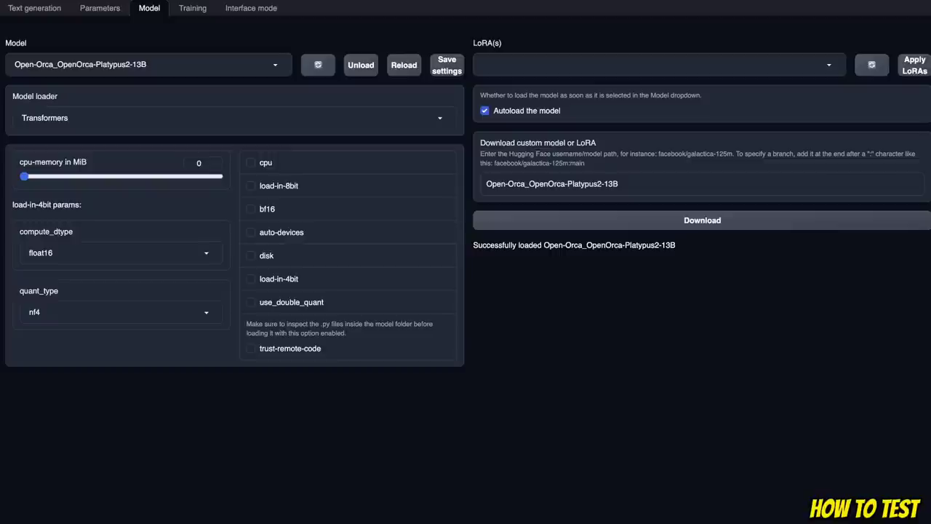
- Switch to the text generation web UI and select the model name Open-Orca_OpenOrca-Platypus2-13B in the custom model download field
triple_click(552, 184)
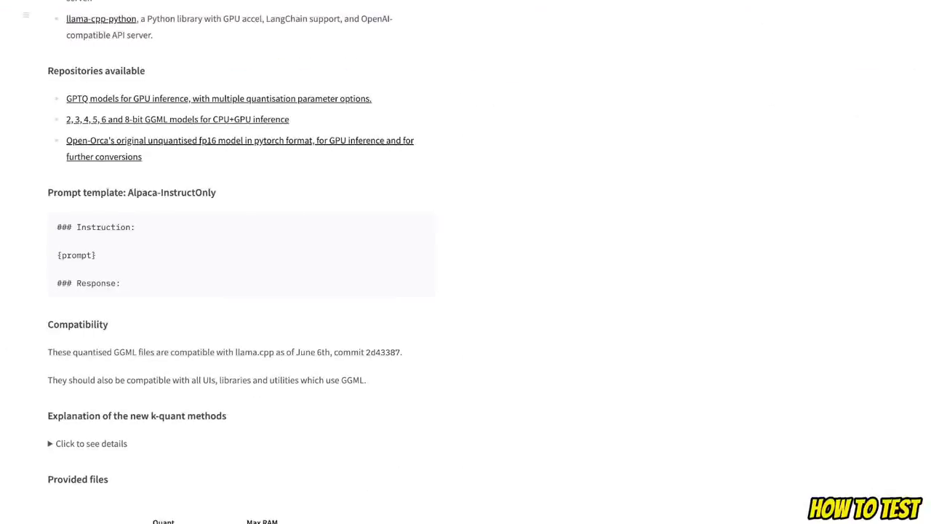
- Examine the Alpaca-InstructOnly prompt template on the GGML model card, highlighting its heading and the Instruction, prompt and Response parts
triple_click(105, 192)
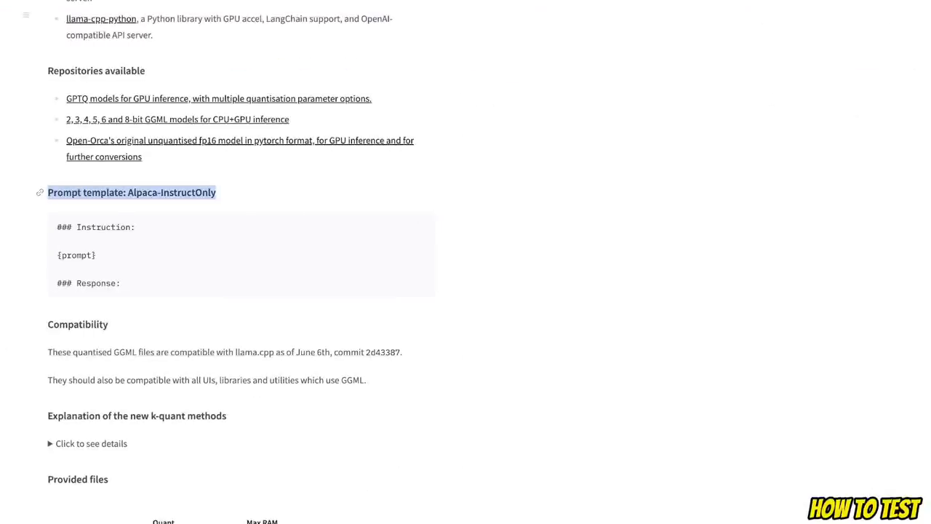
click(146, 193)
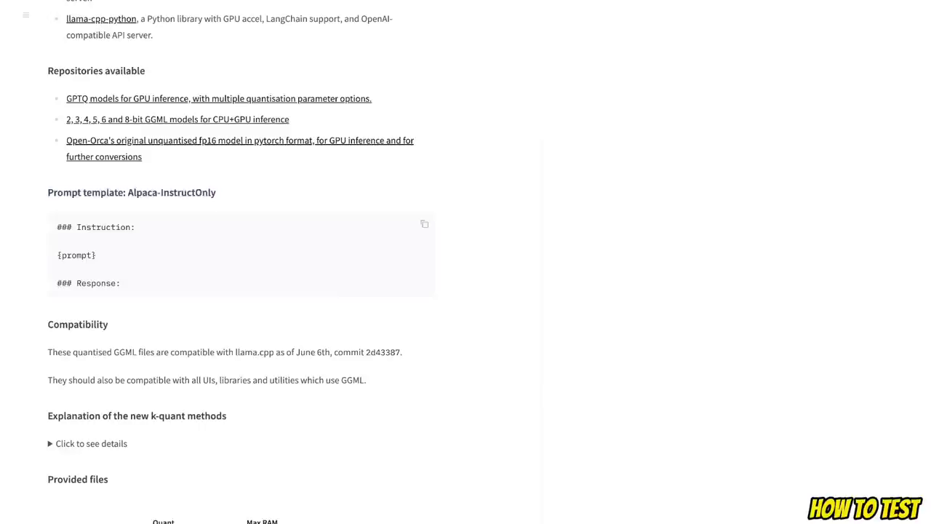
drag(135, 227, 57, 255)
drag(120, 283, 57, 283)
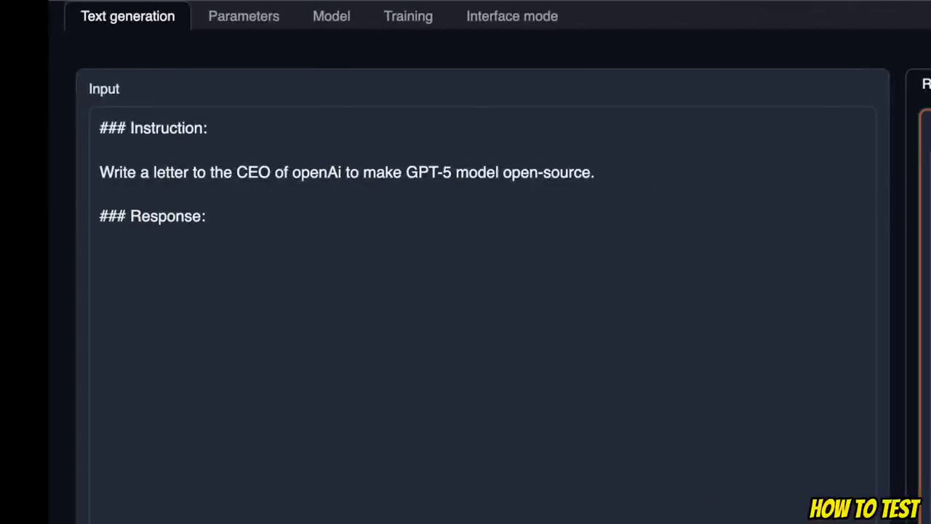
- Check the input prompt against the template, highlighting the Instruction and Response markers and the letter request about open-sourcing GPT-5
drag(208, 217, 100, 126)
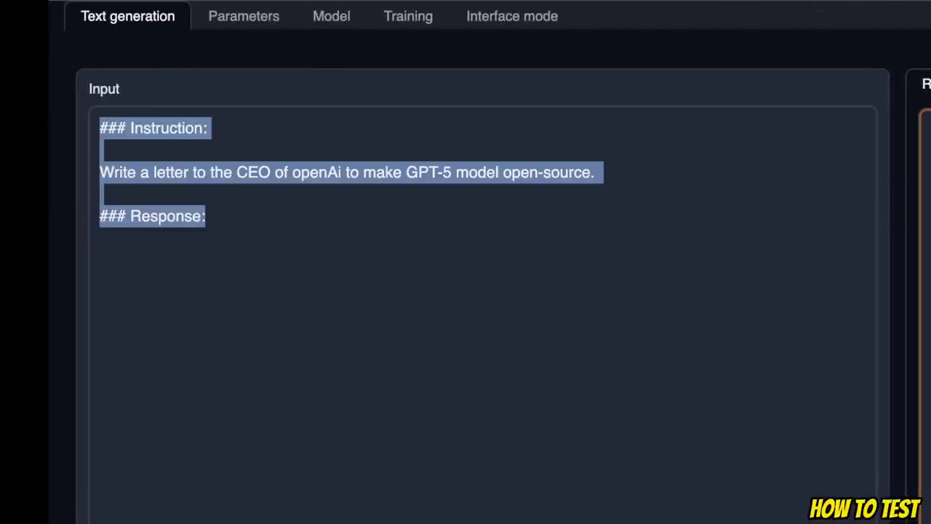
click(102, 195)
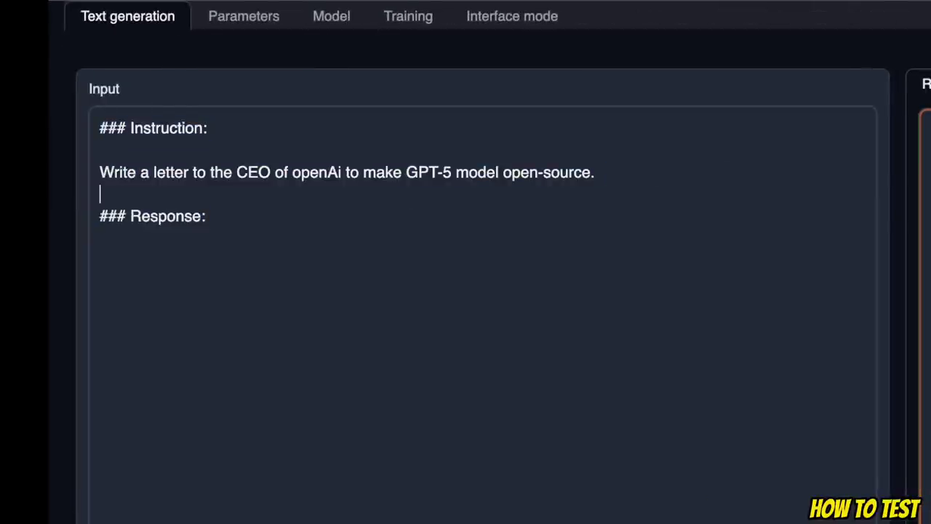
drag(108, 128, 207, 128)
drag(100, 216, 211, 216)
click(102, 149)
drag(100, 172, 598, 172)
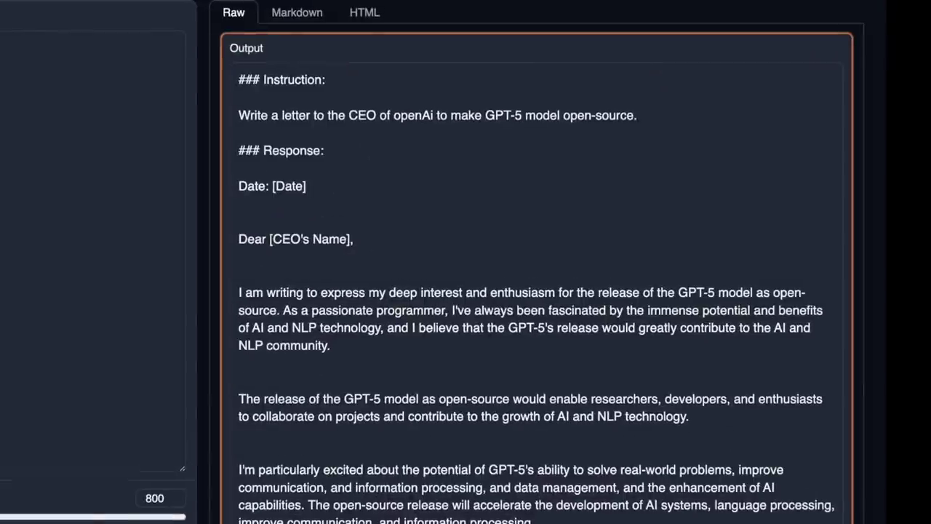
- Read the generated letter in the raw output and highlight the phrase "As a passionate programmer"
scroll(537, 291, down, 1)
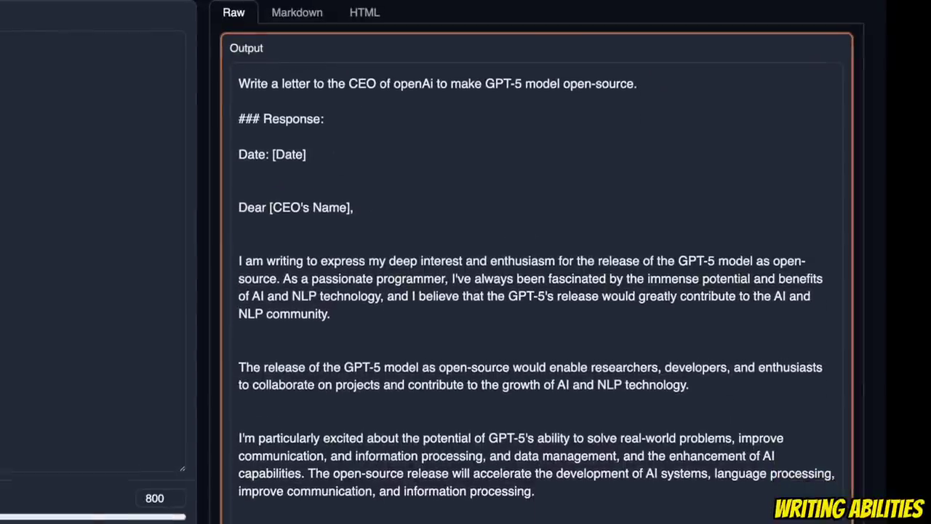
scroll(536, 291, down, 2)
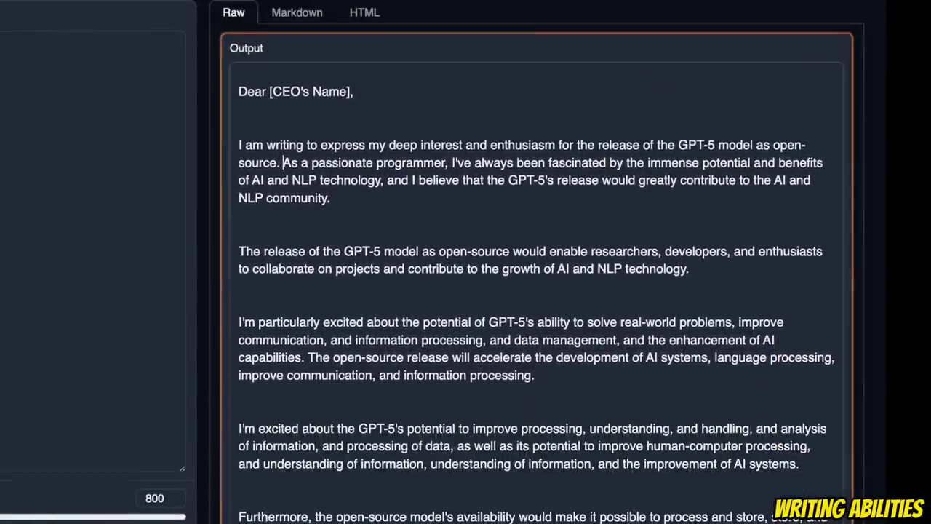
mouse_move(283, 163)
mouse_down()
mouse_move(442, 163)
mouse_move(291, 163)
mouse_up()
click(443, 163)
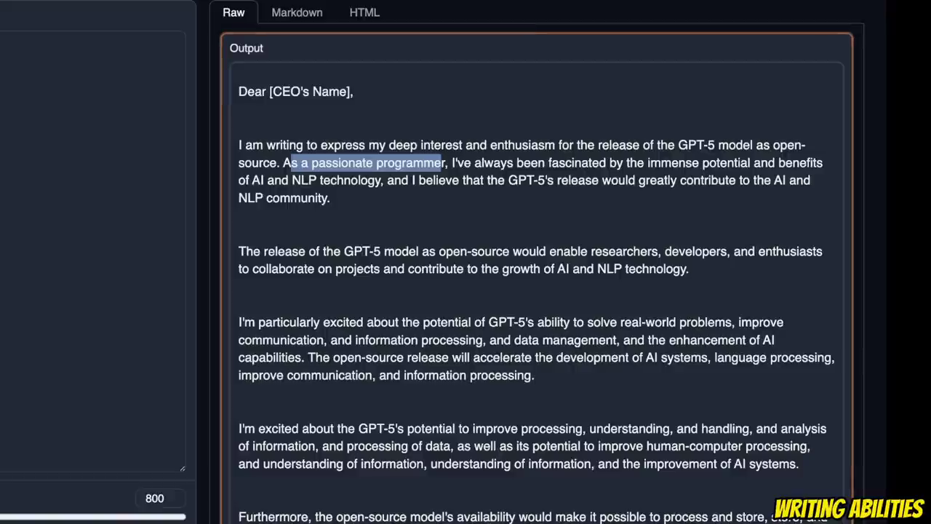
- Recheck the opening paragraph of the generated letter, reselecting the "As a passionate programmer" wording
click(291, 163)
drag(449, 163, 283, 163)
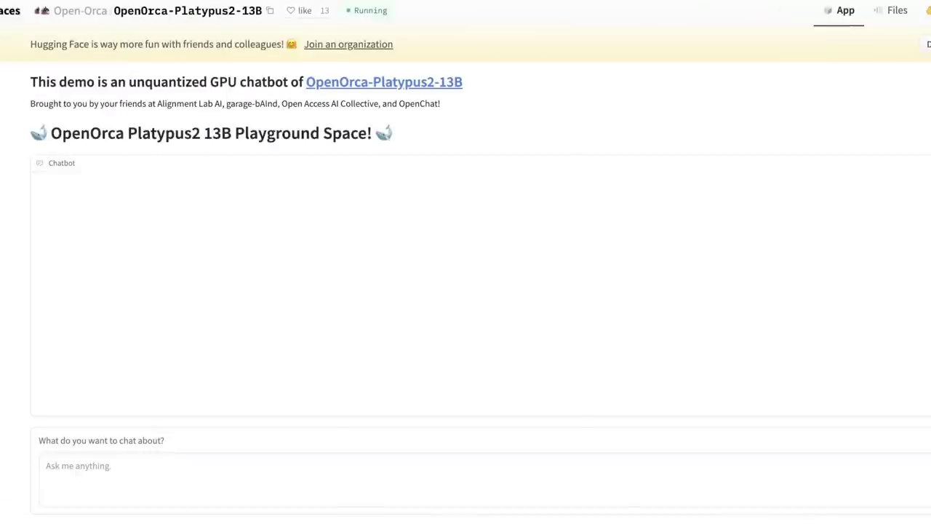
- In the OpenOrca-Platypus2-13B playground space, lower Temperature to near its minimum and raise Max Tokens well above its midpoint
click(46, 465)
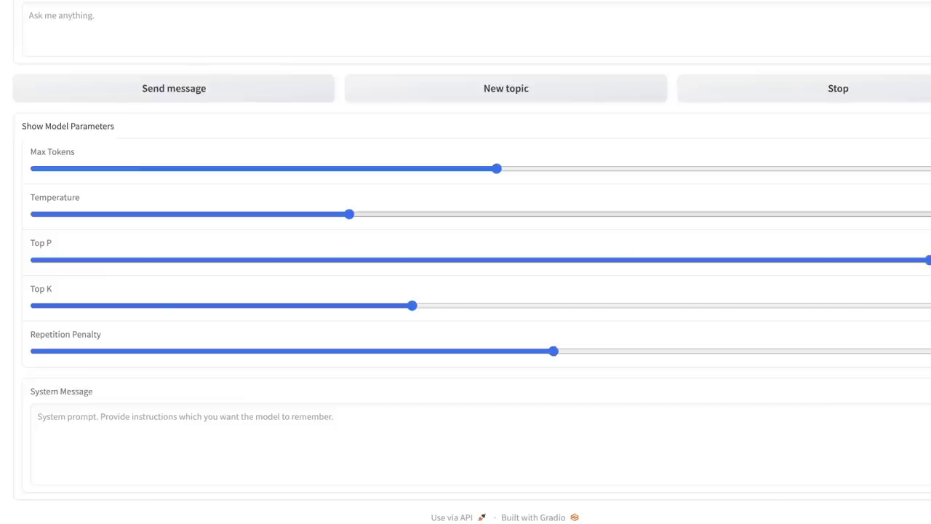
drag(349, 214, 88, 214)
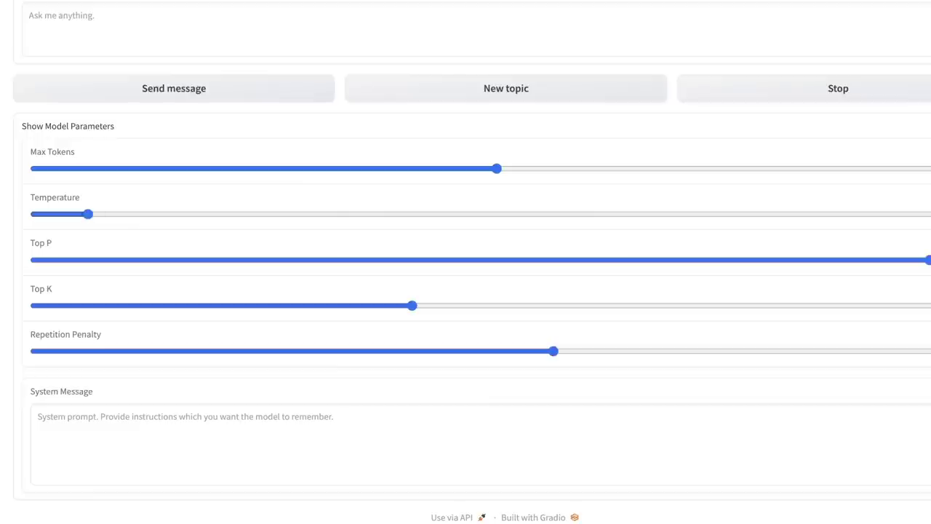
drag(496, 168, 784, 168)
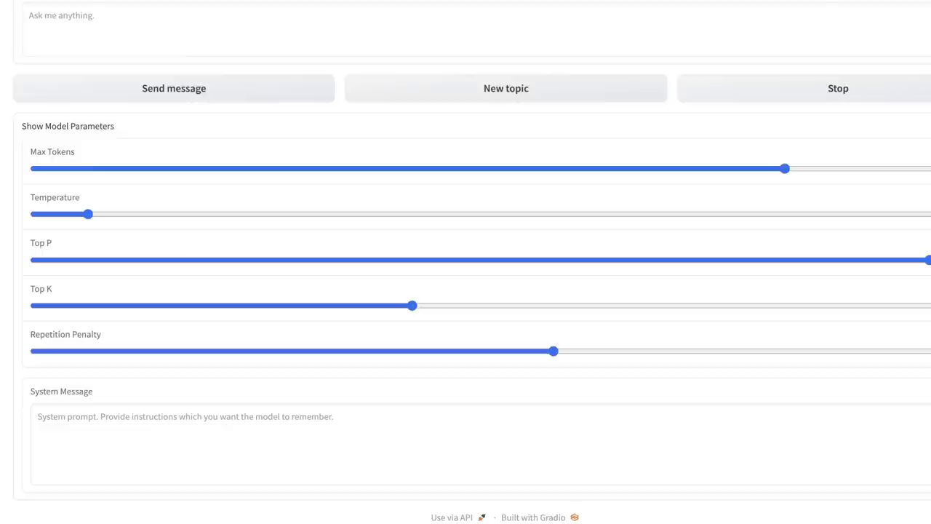
scroll(465, 262, up, 5)
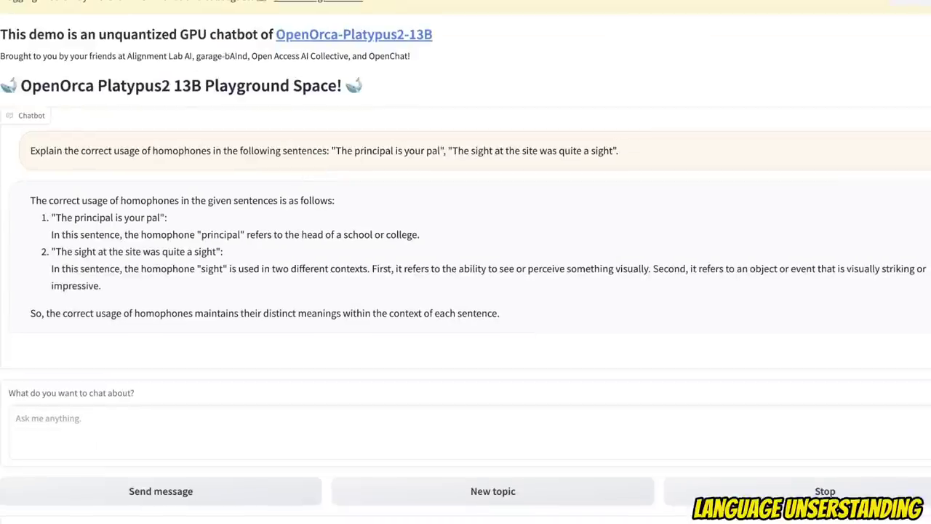
- Examine the homophone question and its answer, highlighting the two example sentences and the explanations of "principal" and "sight"
drag(31, 151, 618, 150)
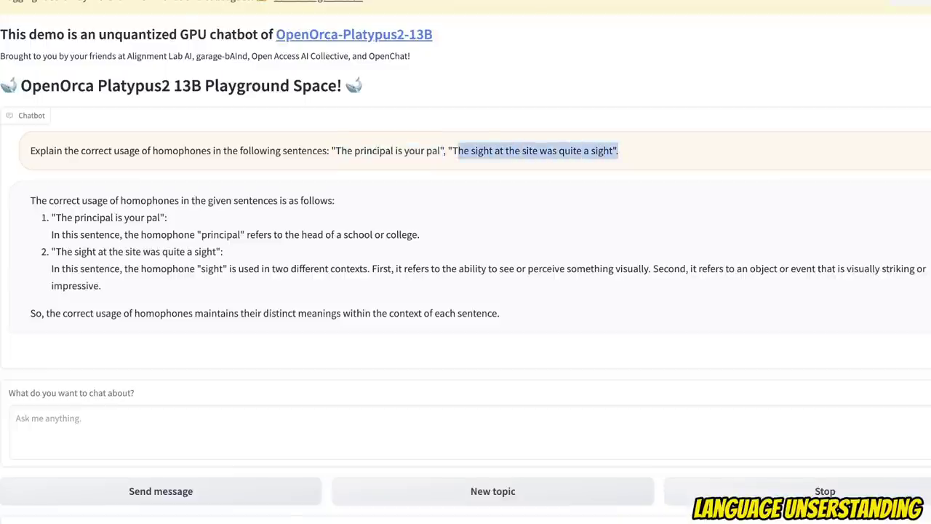
click(618, 150)
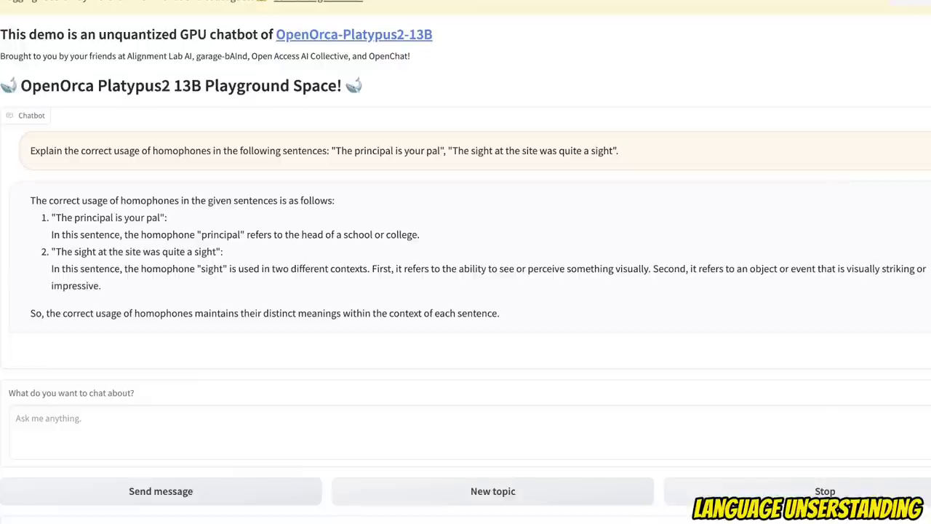
drag(202, 235, 421, 235)
drag(197, 268, 227, 268)
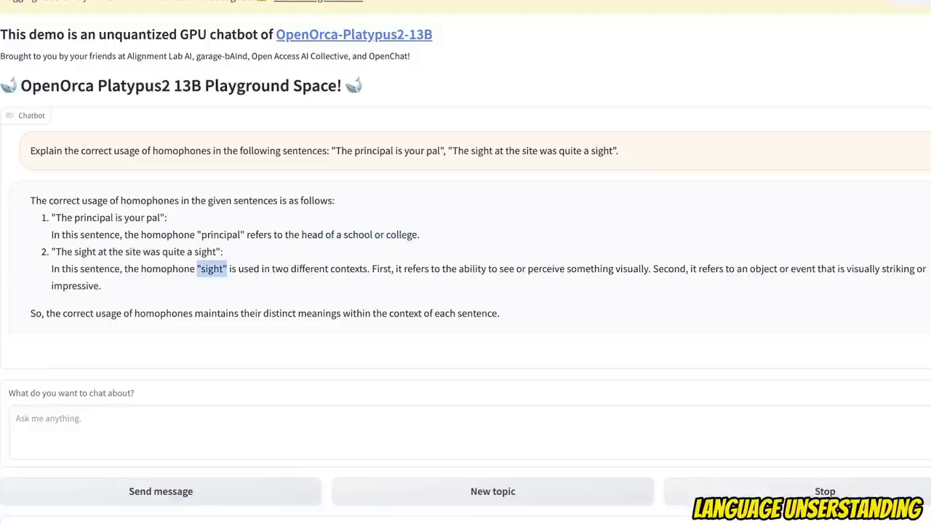
drag(470, 269, 641, 268)
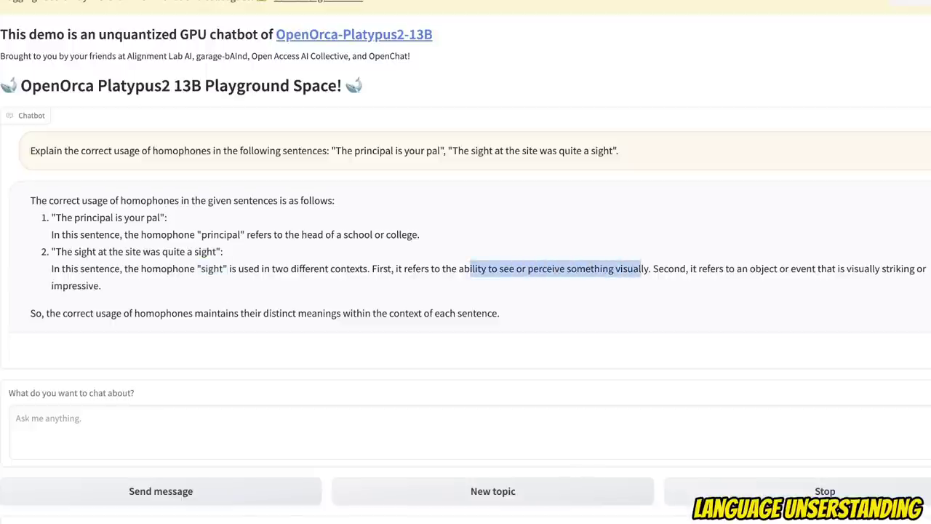
drag(840, 269, 102, 285)
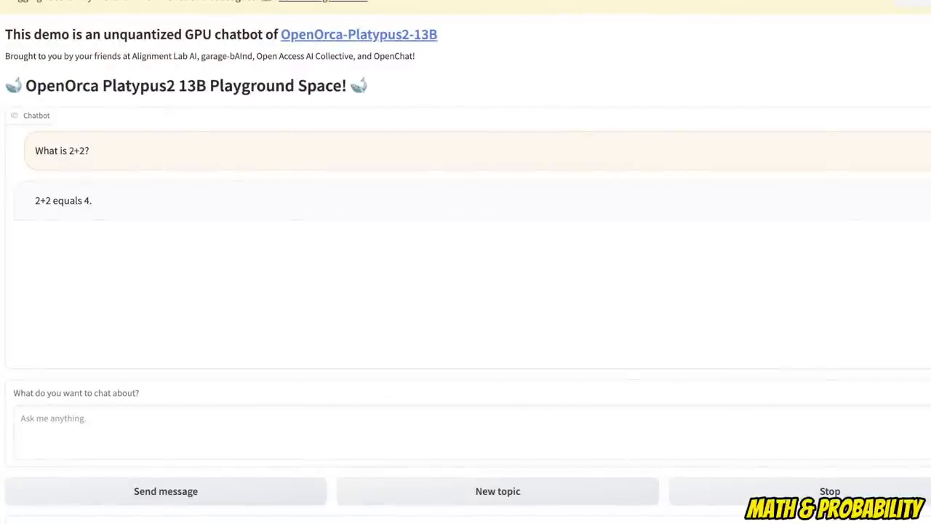
- Check the "What is 2+2?" exchange and ask for the probability of rolling a 4 with a single six-sided die
drag(35, 151, 90, 151)
drag(35, 201, 92, 200)
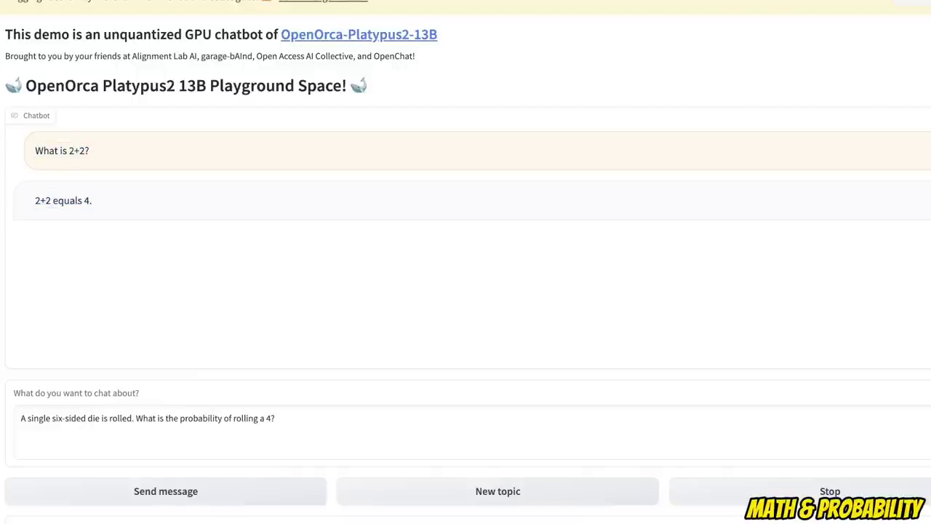
key(Return)
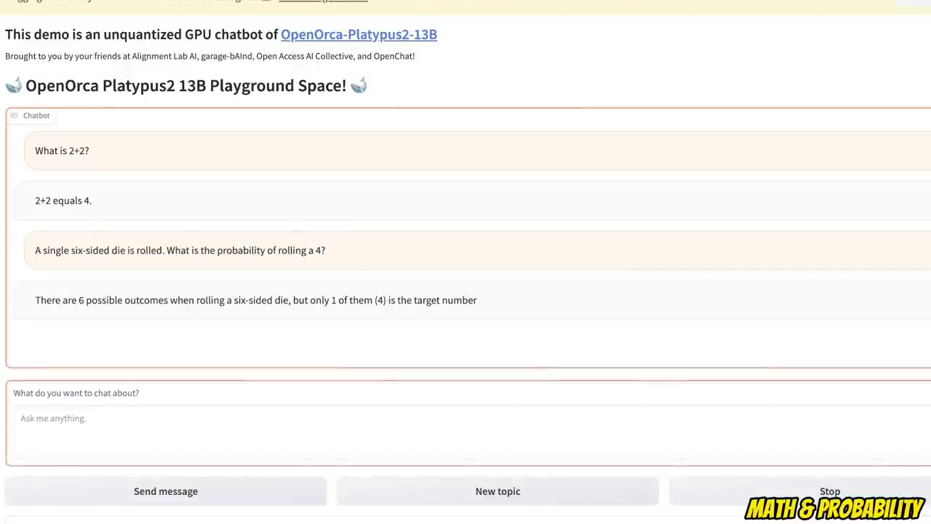
- Compare the die question with the chatbot's reply, highlighting the question and the probability it states
drag(43, 250, 326, 250)
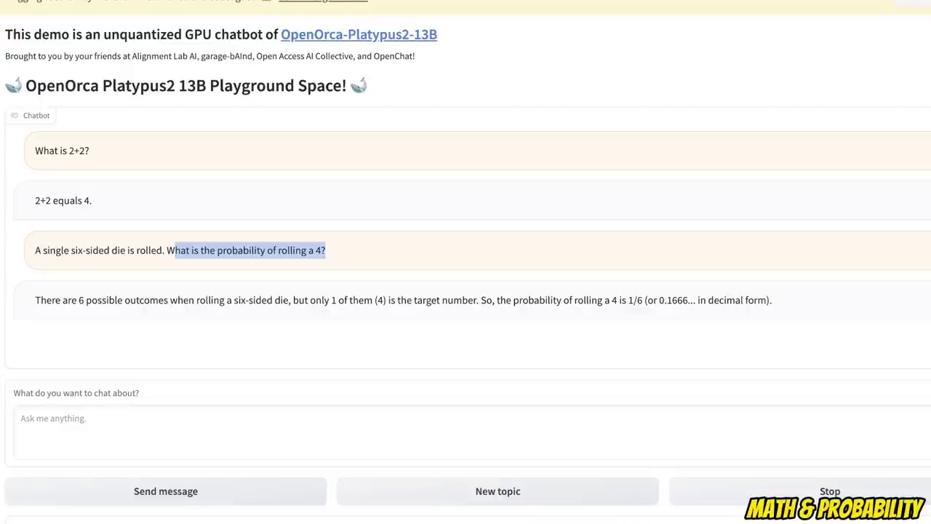
drag(617, 300, 672, 300)
drag(772, 300, 552, 300)
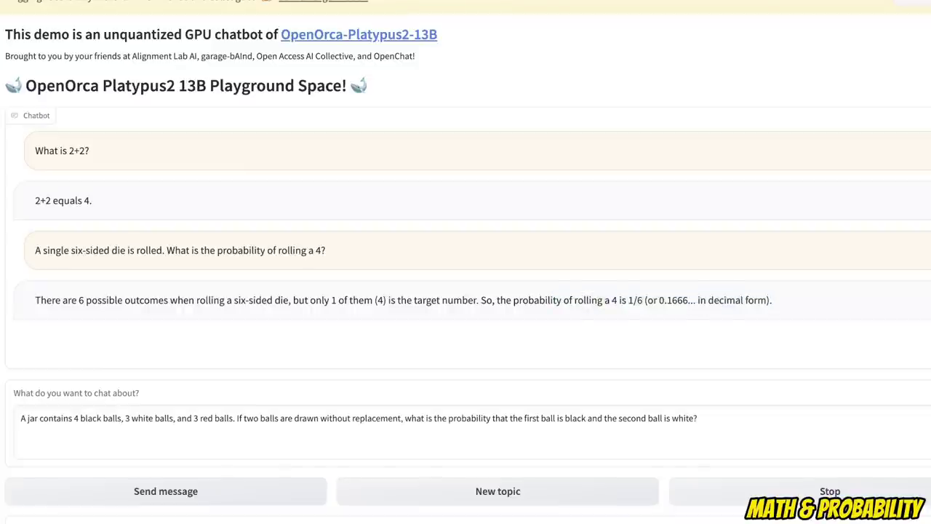
- Review the jar question's ball counts and draw conditions, and submit it for the probability of a black ball followed by a white one
click(698, 418)
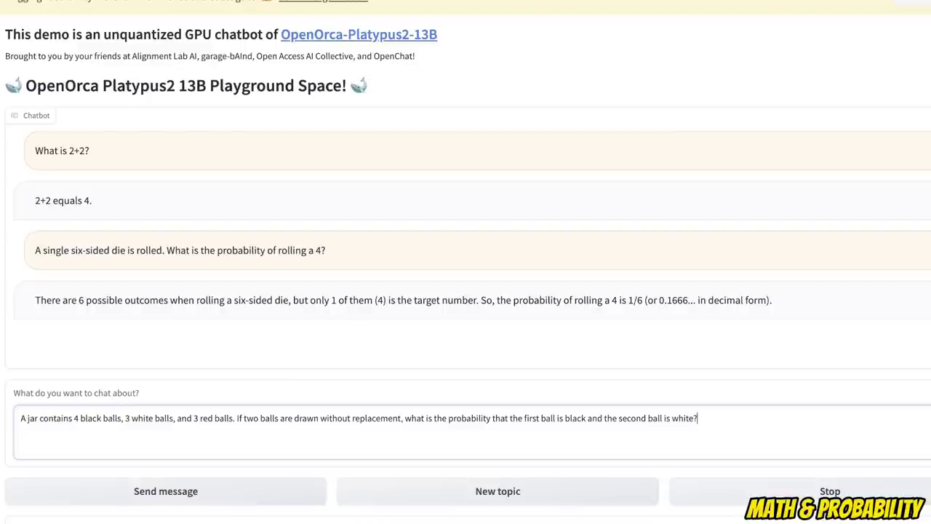
drag(74, 418, 227, 418)
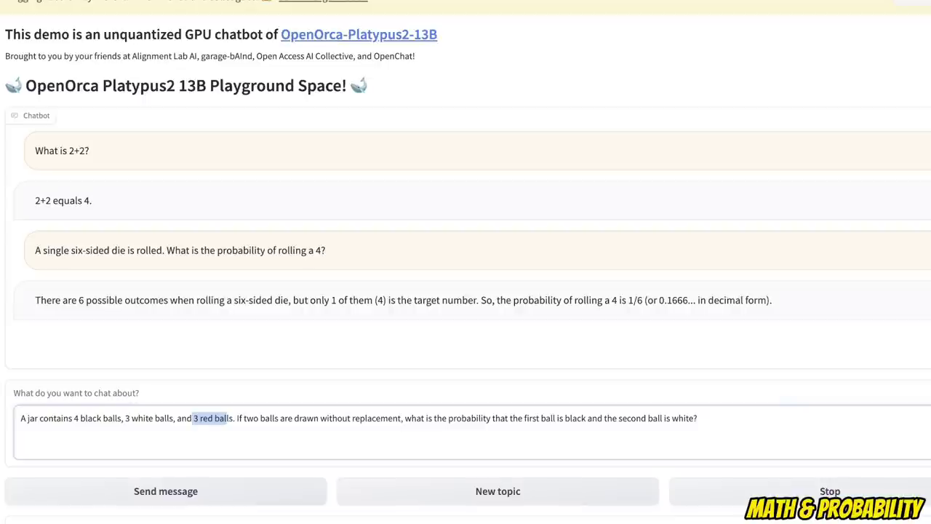
click(412, 418)
drag(500, 418, 585, 418)
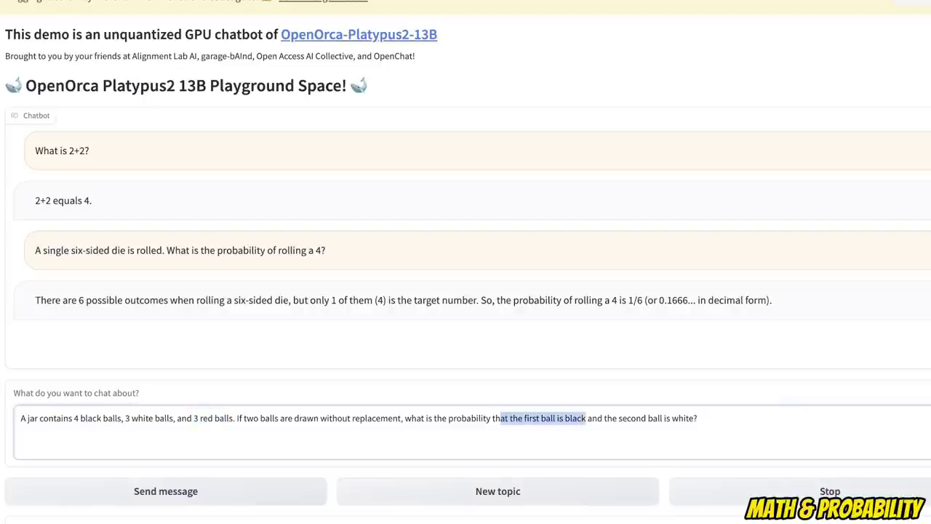
drag(698, 419, 449, 418)
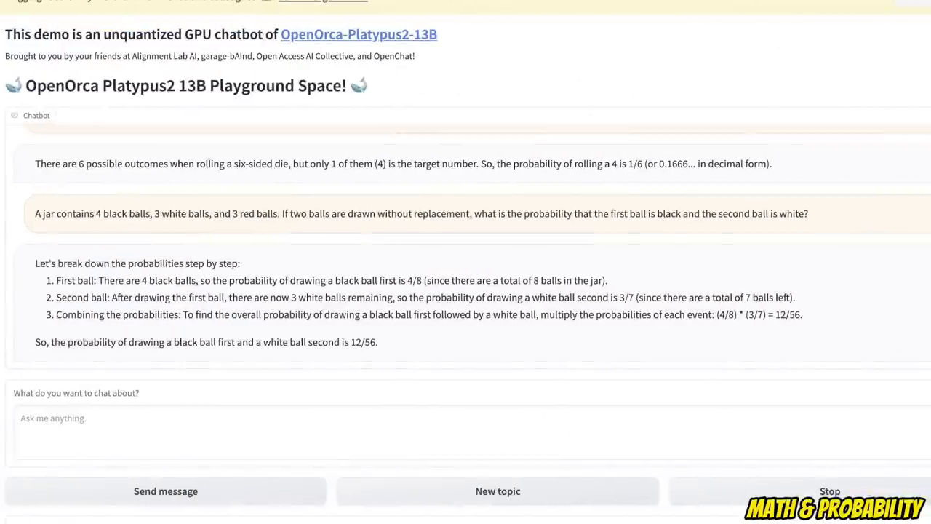
- Check the first-ball reasoning against the jar question, highlighting the black balls, the assumed total and the ball counts given
drag(147, 280, 199, 279)
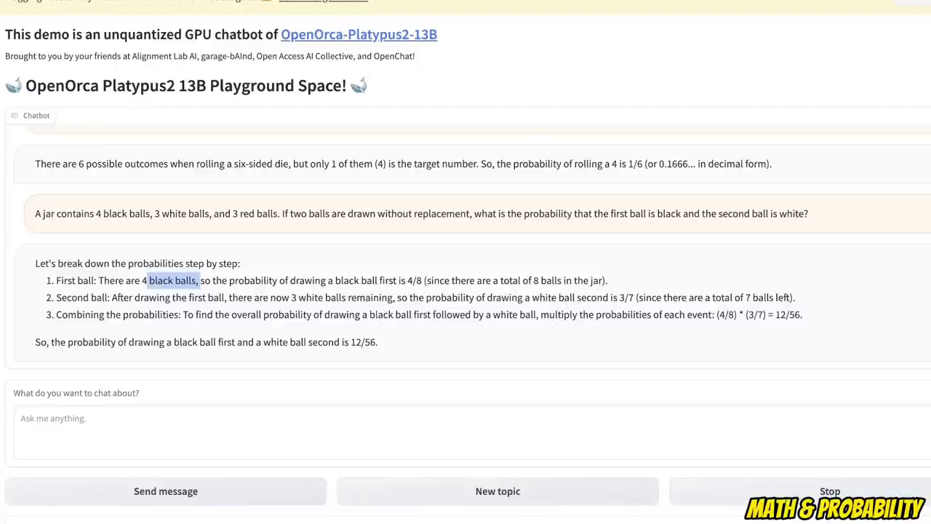
drag(413, 280, 572, 280)
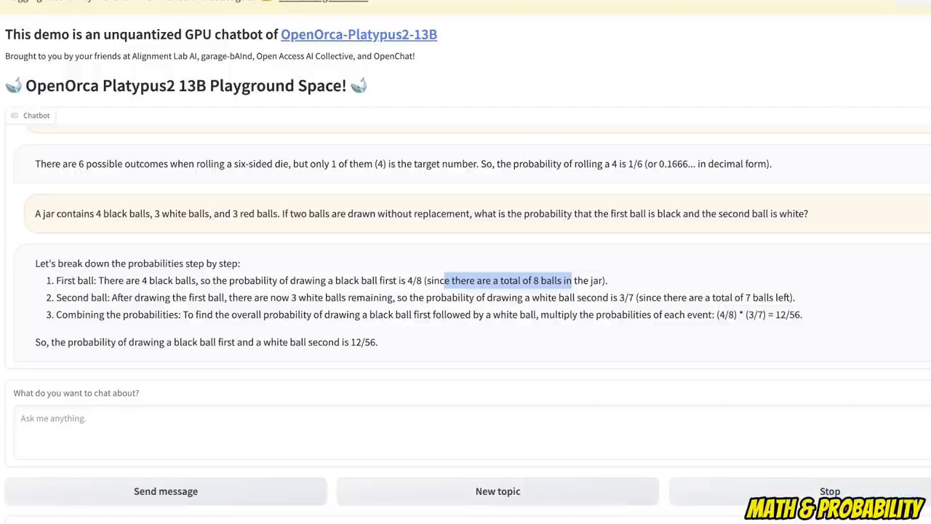
drag(240, 213, 96, 213)
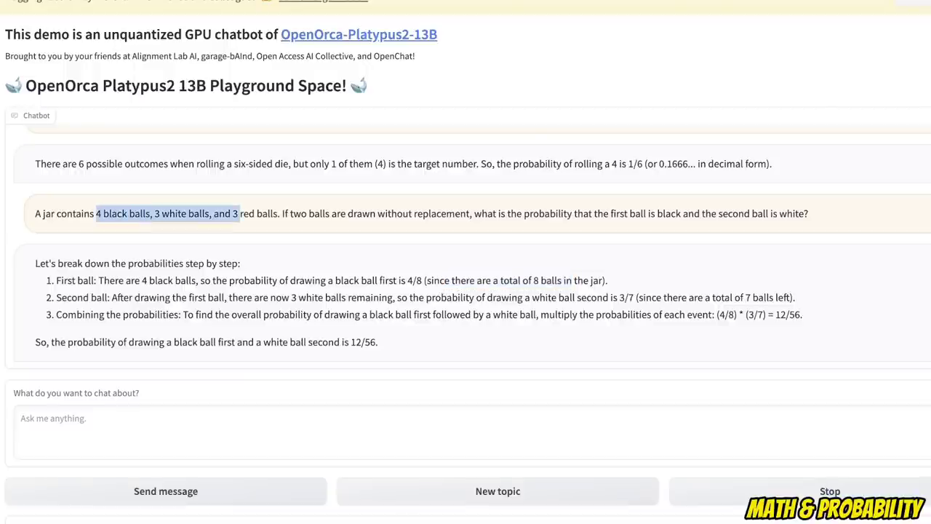
- Trace both draws' denominators through to the combined probability in the jar answer, and recheck the ball counts in the question
drag(619, 296, 629, 298)
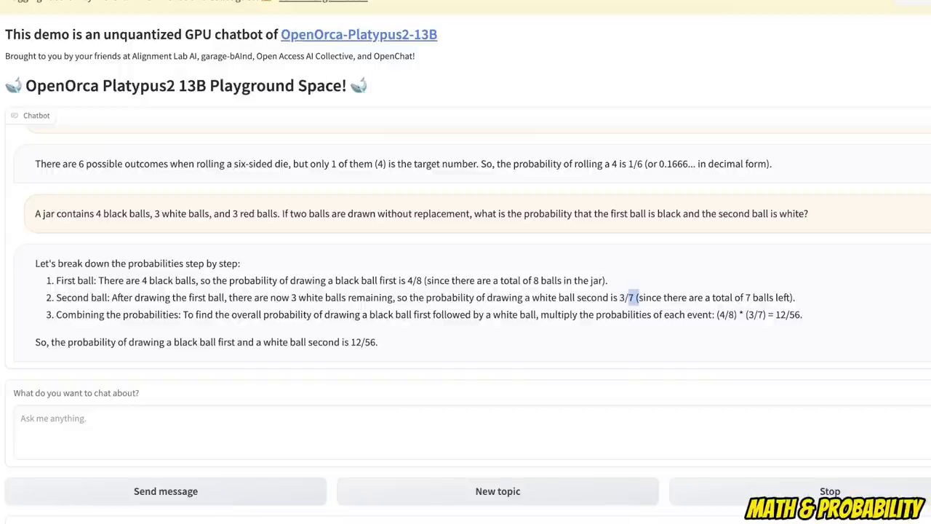
drag(533, 281, 539, 281)
click(538, 280)
drag(628, 297, 634, 298)
drag(802, 315, 745, 315)
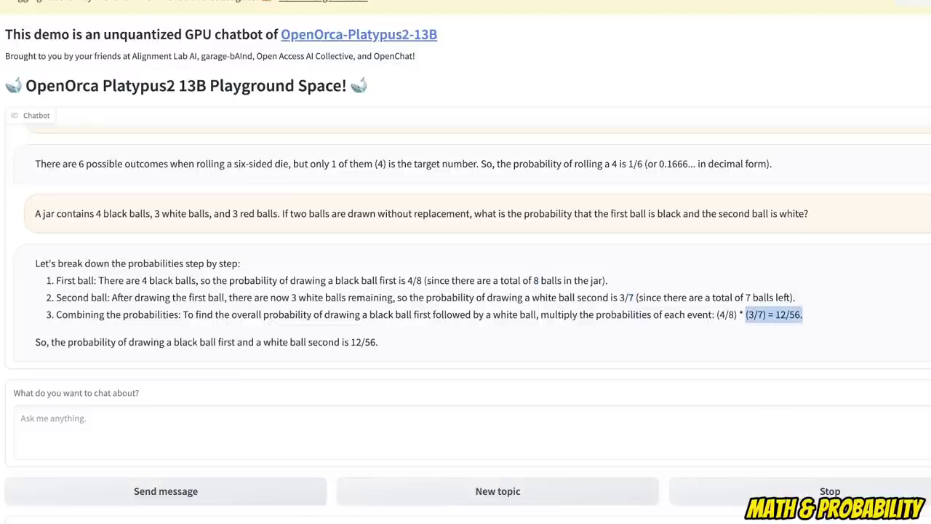
drag(425, 280, 416, 280)
drag(803, 314, 767, 314)
click(785, 315)
drag(96, 213, 271, 213)
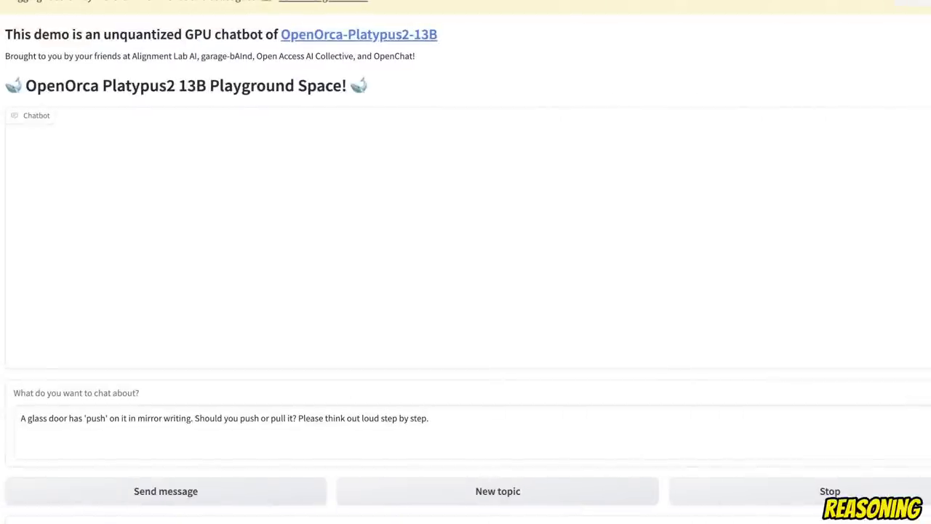
- Review and send the glass door mirror-writing question asking whether to push or pull, and highlight the conclusion of the reply
click(429, 418)
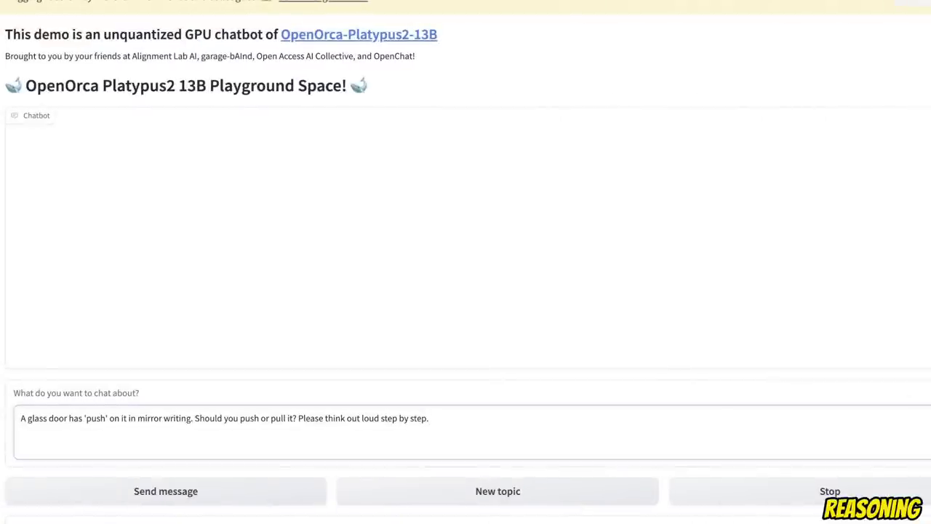
drag(20, 418, 108, 418)
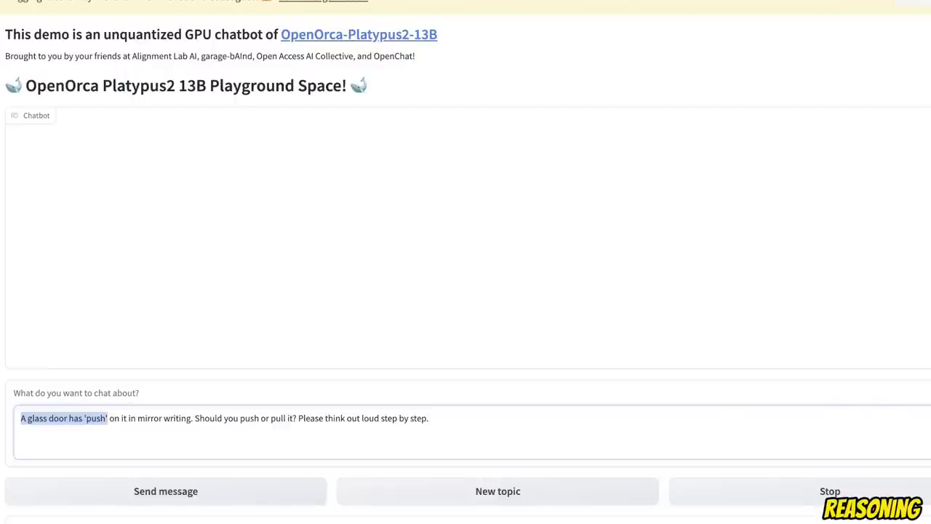
drag(195, 418, 427, 418)
click(361, 418)
key(Return)
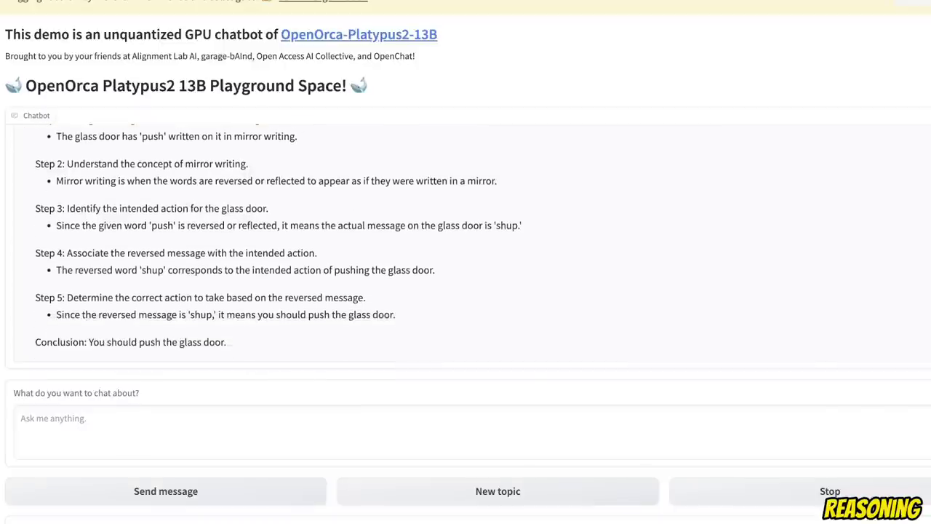
drag(229, 342, 89, 343)
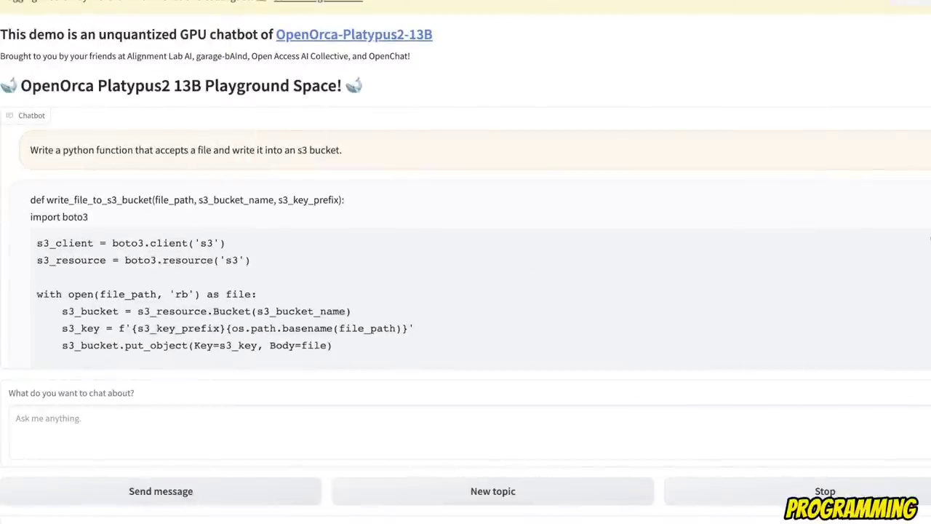
- Examine the Python S3 bucket request and the generated function, highlighting the prompt, the code body, the def line and the boto3 import
drag(30, 150, 342, 150)
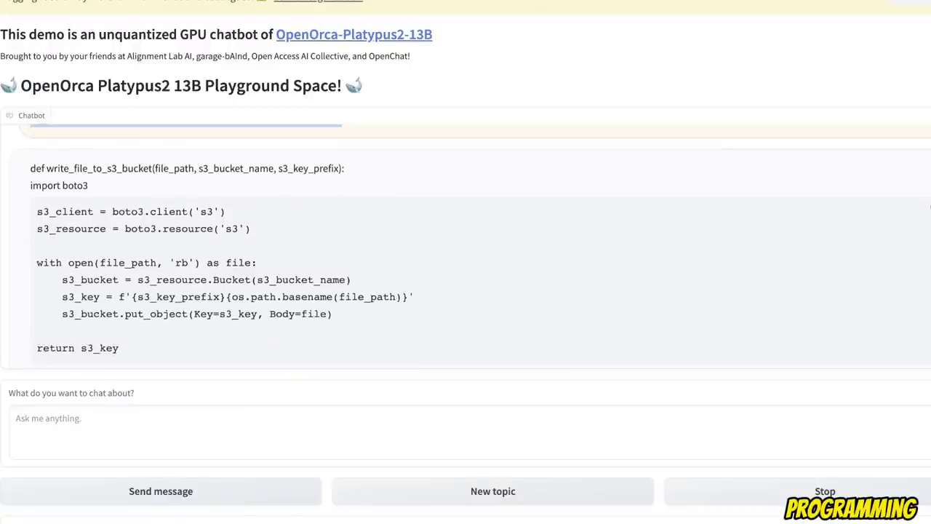
drag(120, 345, 37, 222)
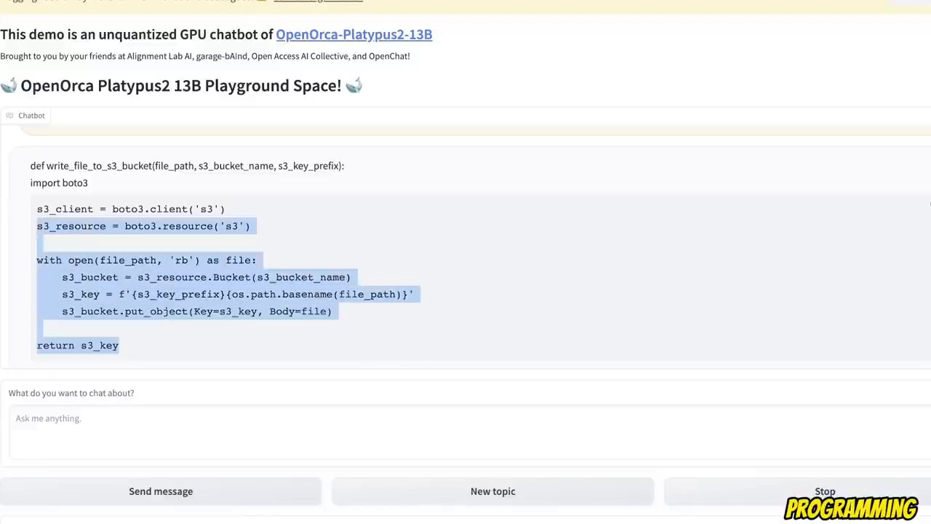
key(super+Tab)
drag(88, 183, 31, 166)
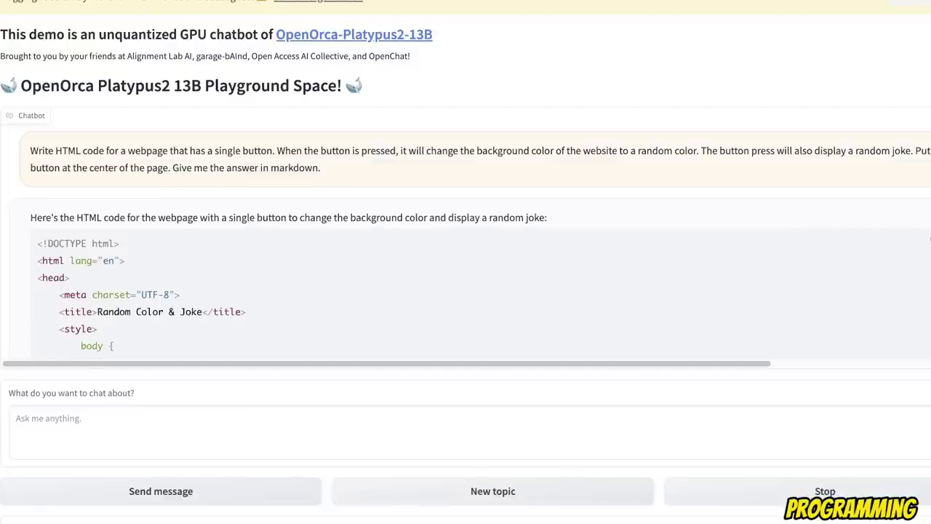
- Examine the HTML webpage request, highlighting its single button, random background color and random joke requirements
drag(321, 168, 109, 151)
click(31, 151)
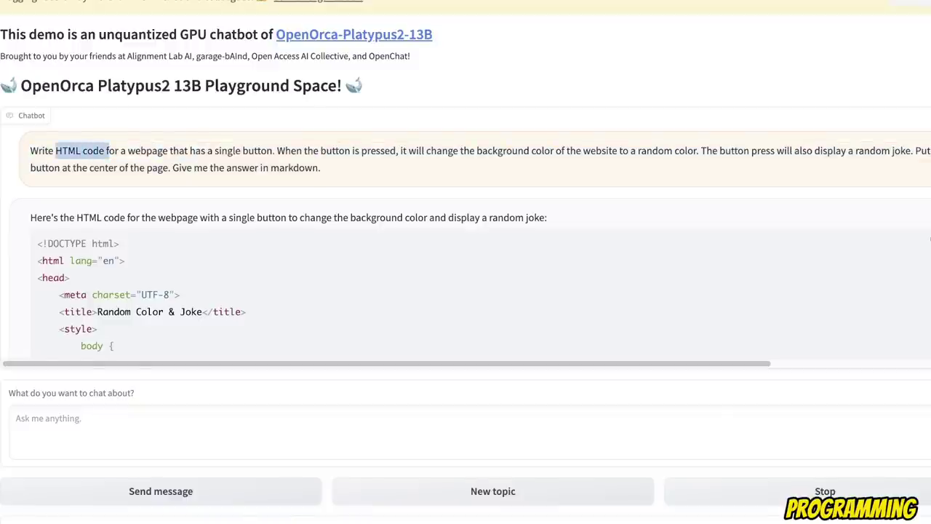
drag(213, 151, 255, 151)
drag(321, 150, 355, 151)
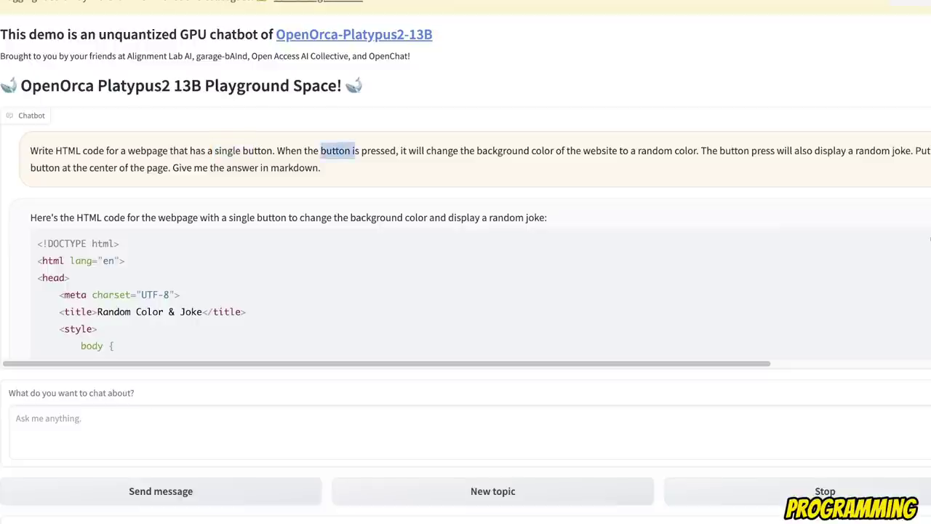
drag(532, 150, 706, 150)
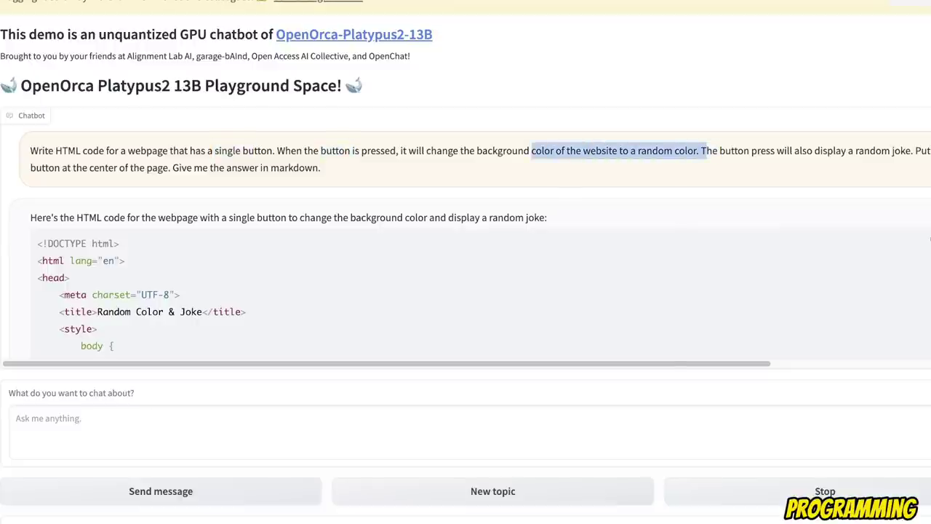
drag(855, 151, 910, 150)
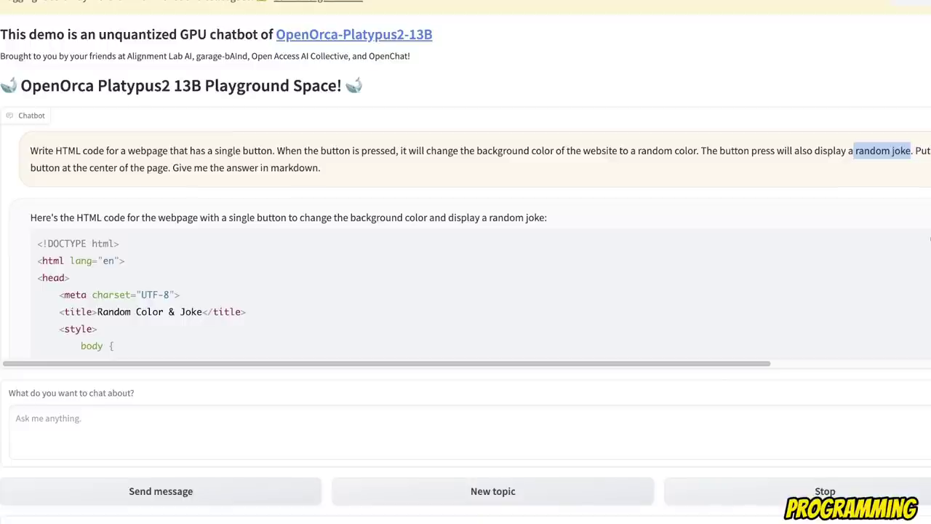
- Read through the generated HTML page code, highlight it in the online HTML editor, and run it
scroll(465, 244, down, 1)
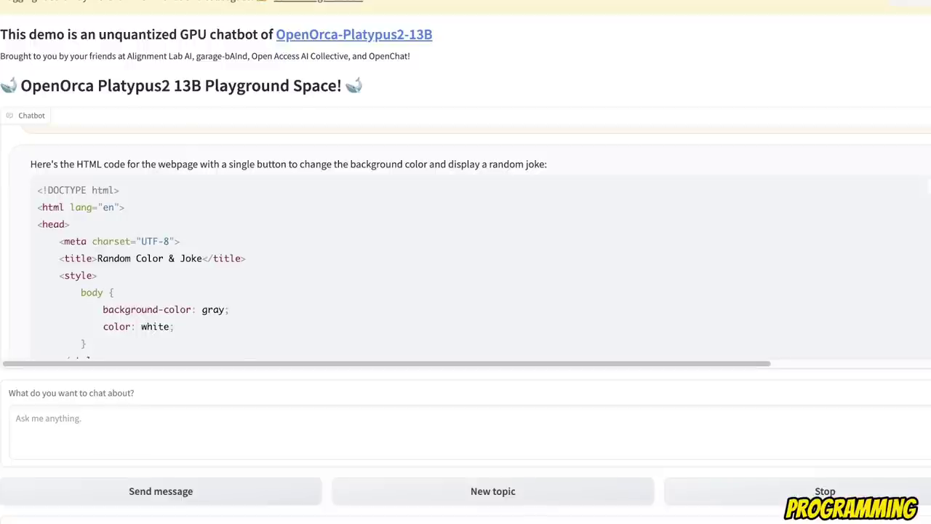
scroll(474, 241, down, 2)
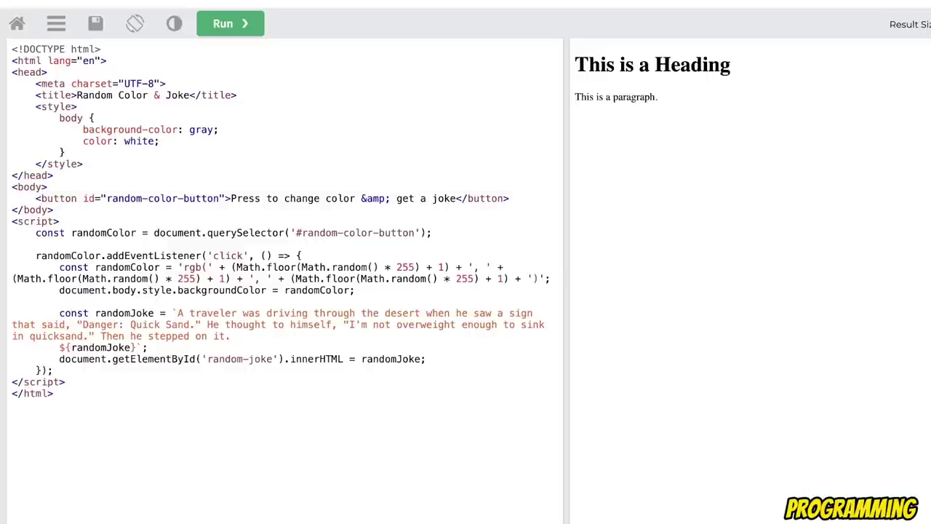
drag(67, 381, 11, 48)
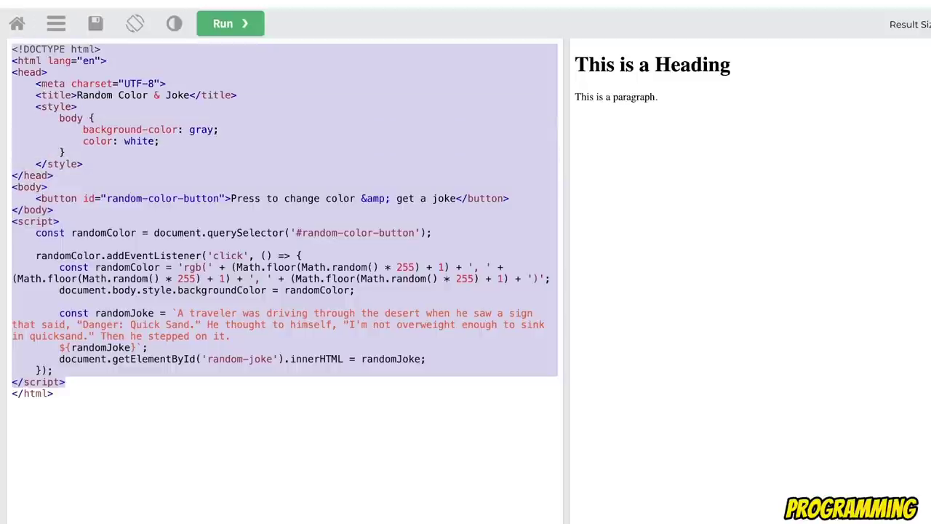
click(219, 129)
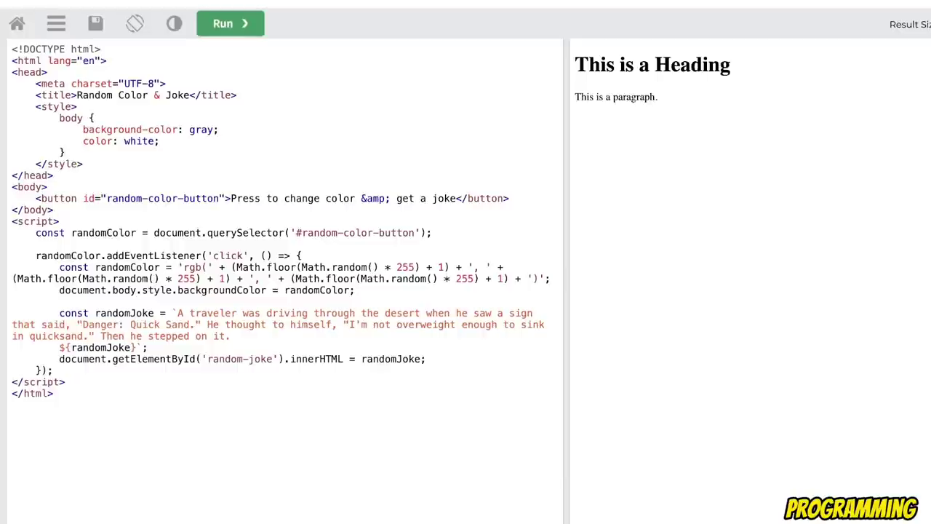
click(230, 24)
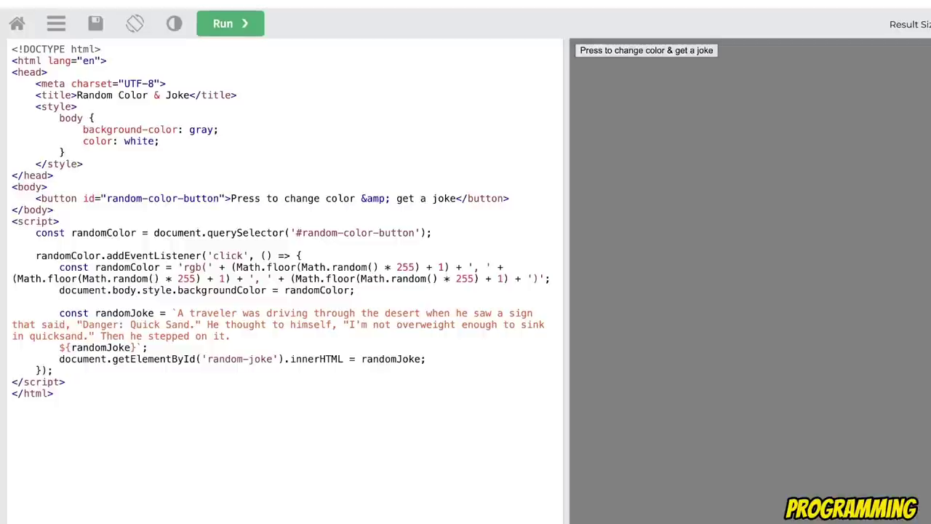
- Test the rendered page's "Press to change color & get a joke" button repeatedly for color changes and joke display
click(645, 50)
click(645, 50)
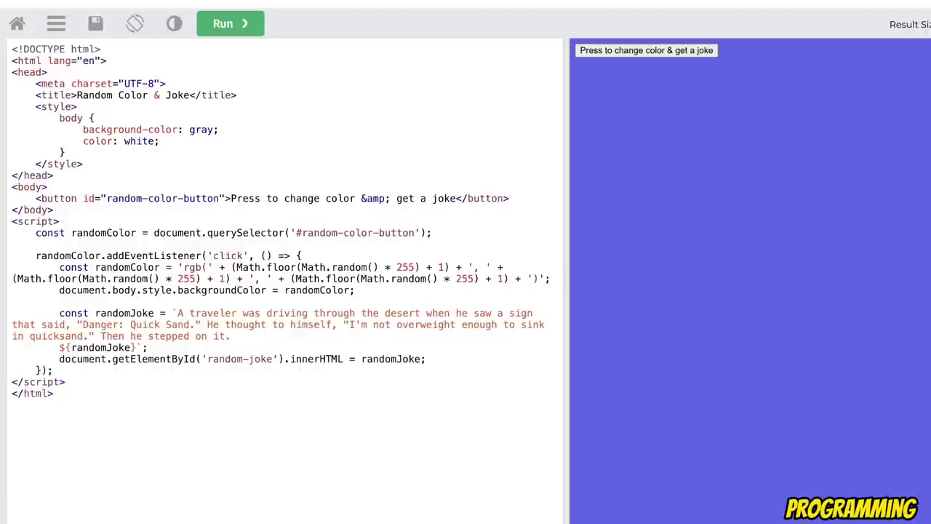
click(646, 50)
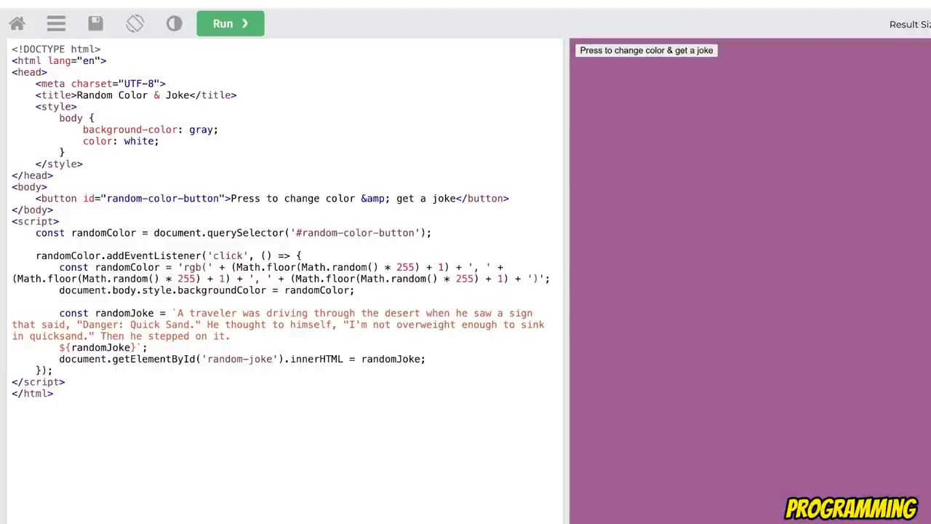
click(645, 50)
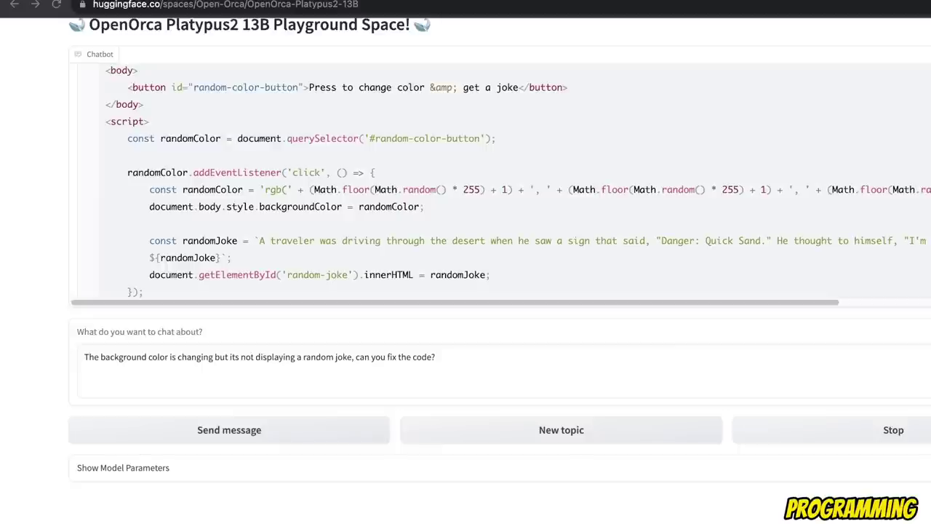
- In the Hugging Face playground, review and send "The background color is changing but its not displaying a random joke, can you fix the code?"
click(435, 357)
key(super+a)
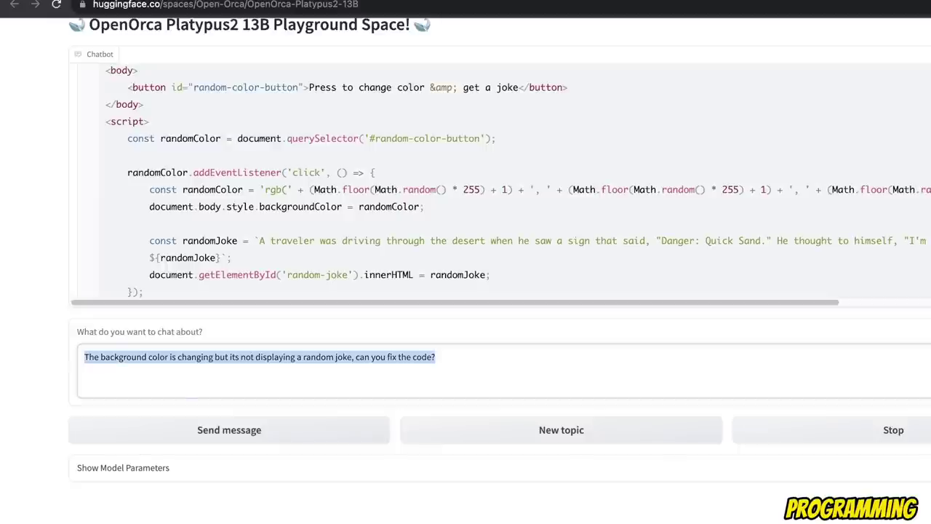
click(434, 358)
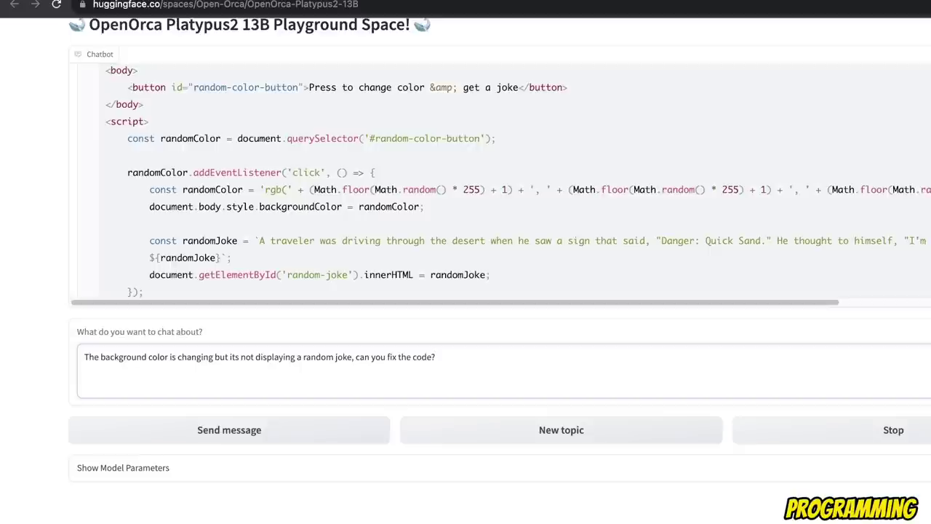
drag(100, 356, 435, 356)
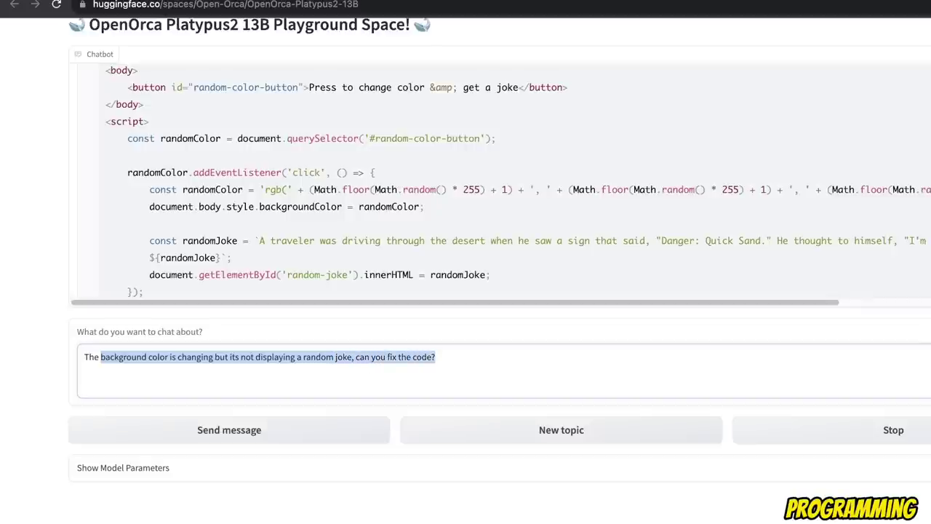
click(229, 430)
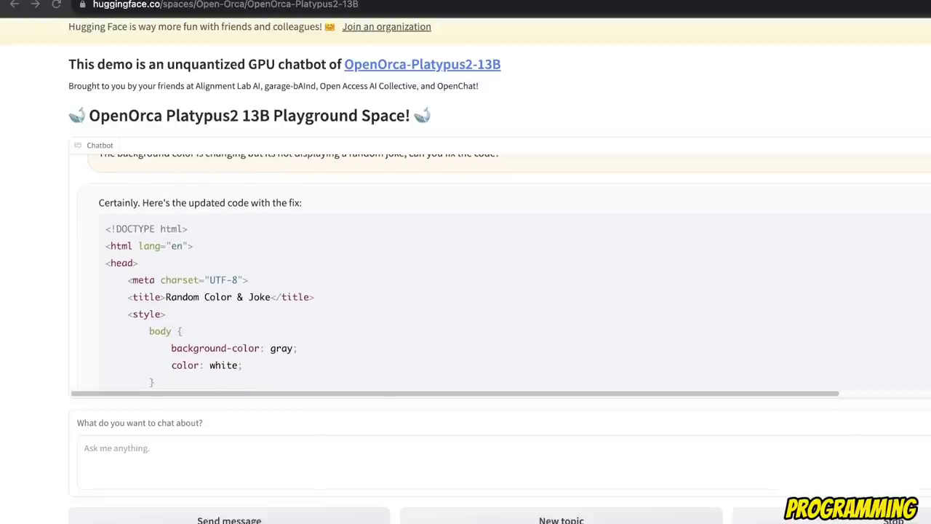
- Examine the updated code reply and the follow-up saying the code is still incorrect, along with the code revised once again
scroll(501, 273, up, 1)
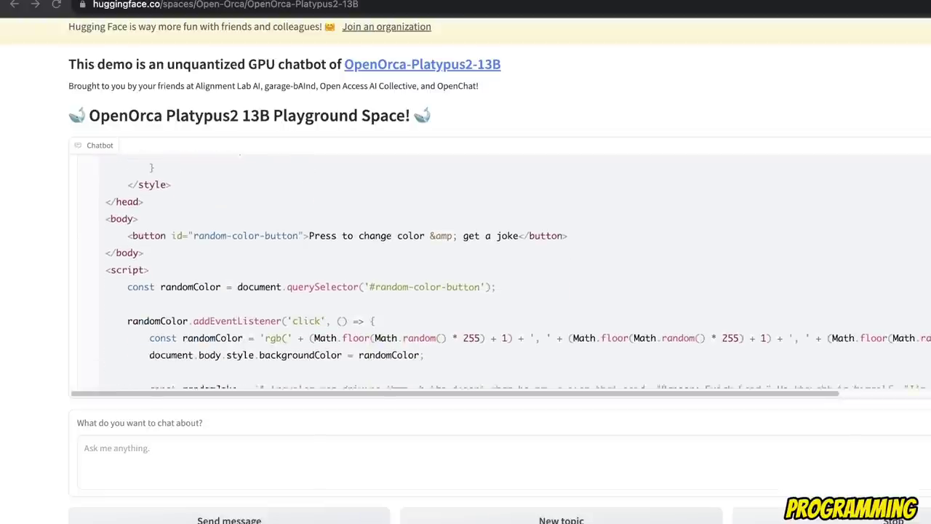
scroll(500, 273, down, 9)
scroll(500, 272, up, 1)
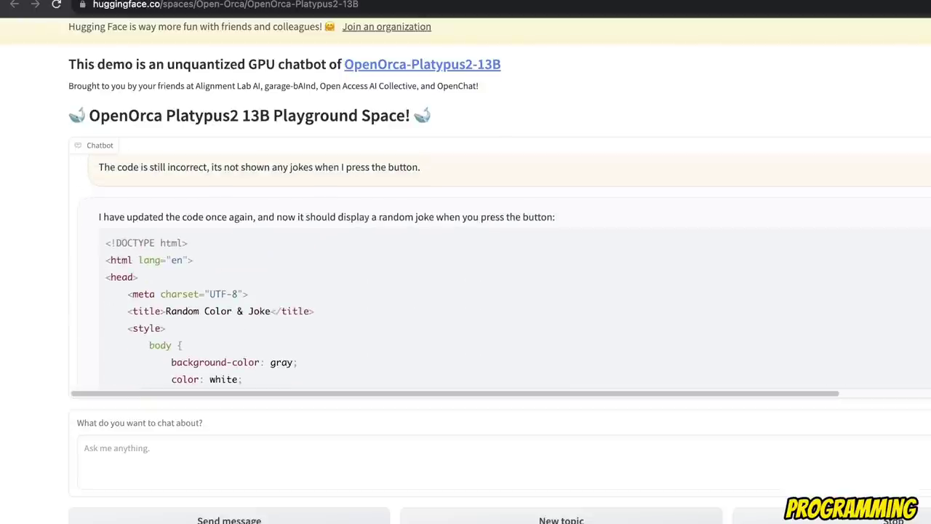
drag(277, 166, 333, 167)
scroll(501, 269, down, 5)
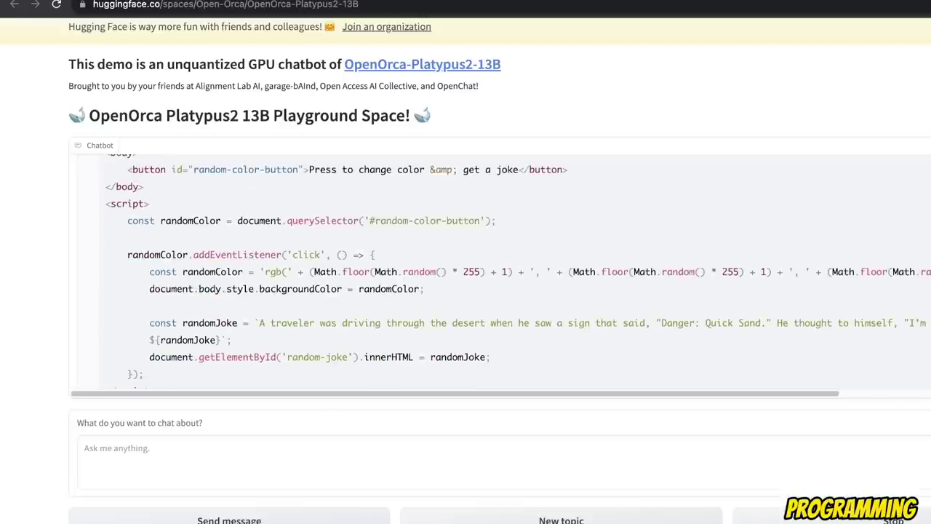
- Examine the "What changes did you make in the code?" exchange, highlighting the question and the reply's list of changes with its conclusion
scroll(502, 269, down, 15)
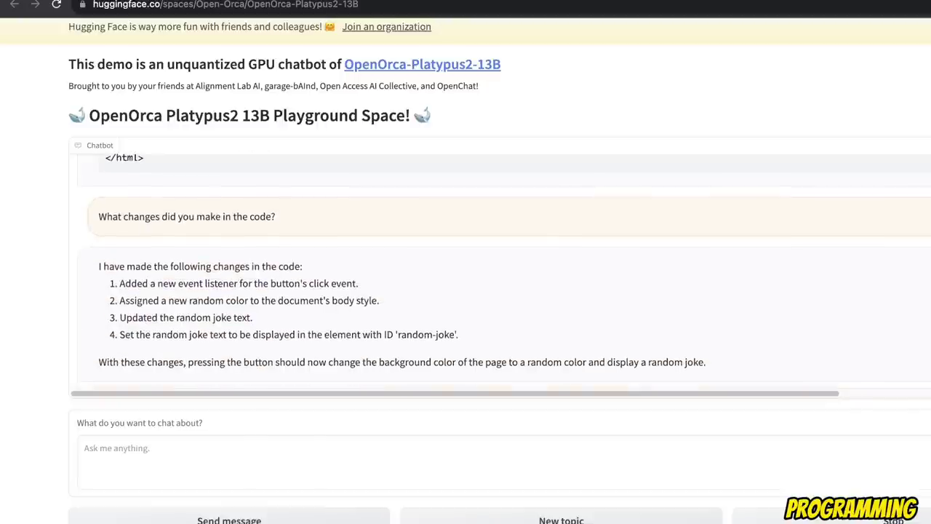
drag(133, 215, 276, 216)
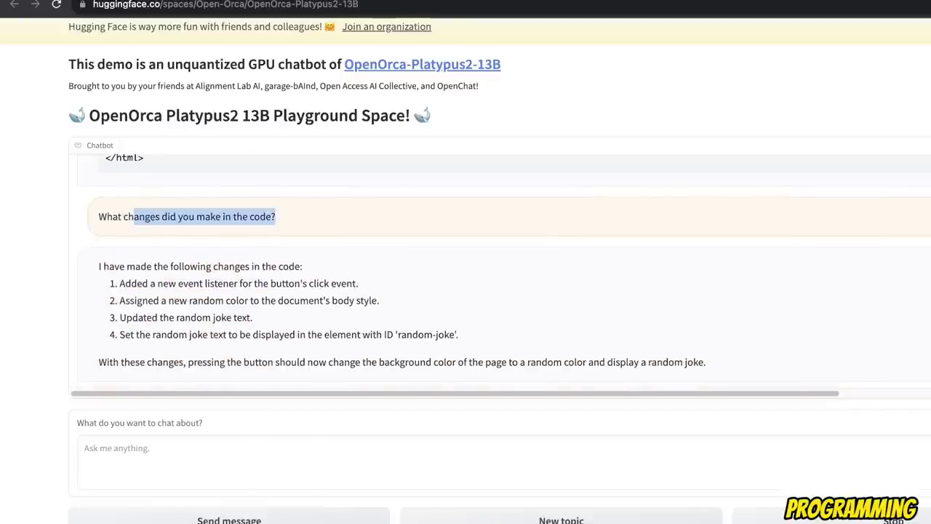
click(276, 217)
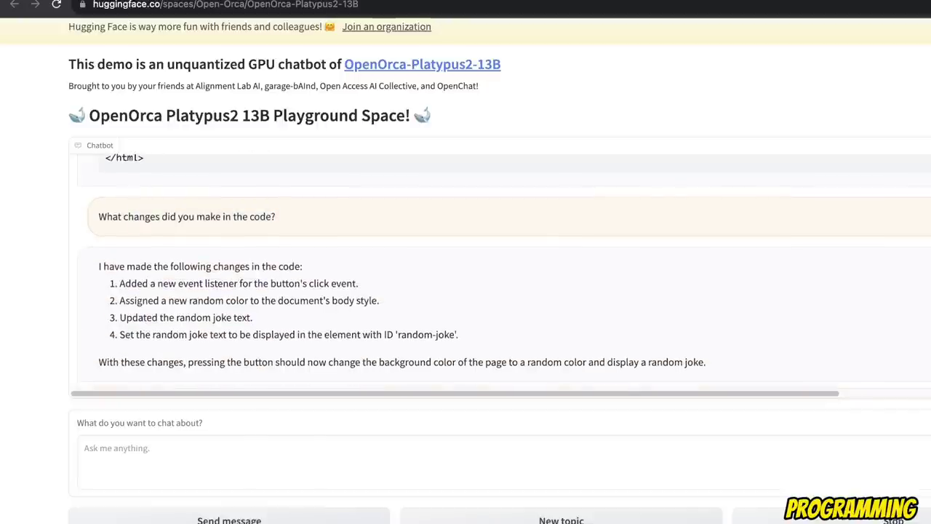
drag(706, 362, 119, 282)
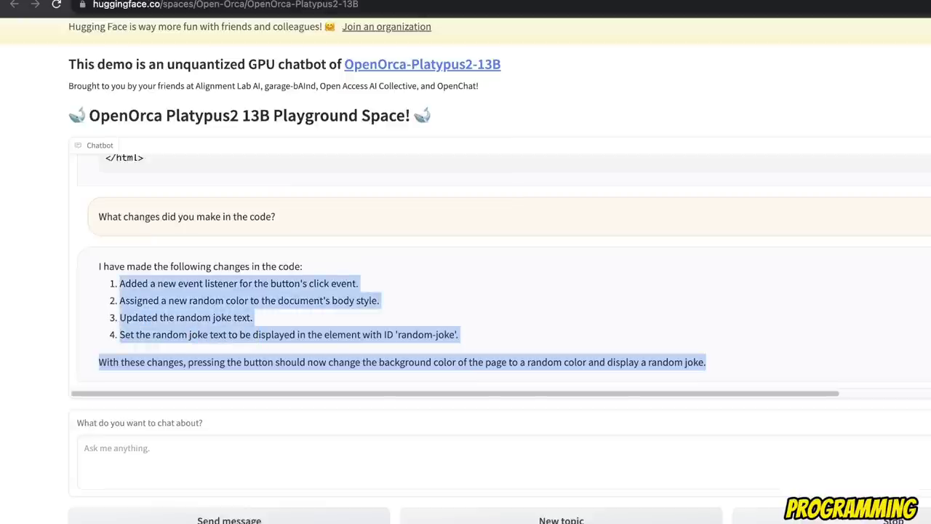
click(119, 283)
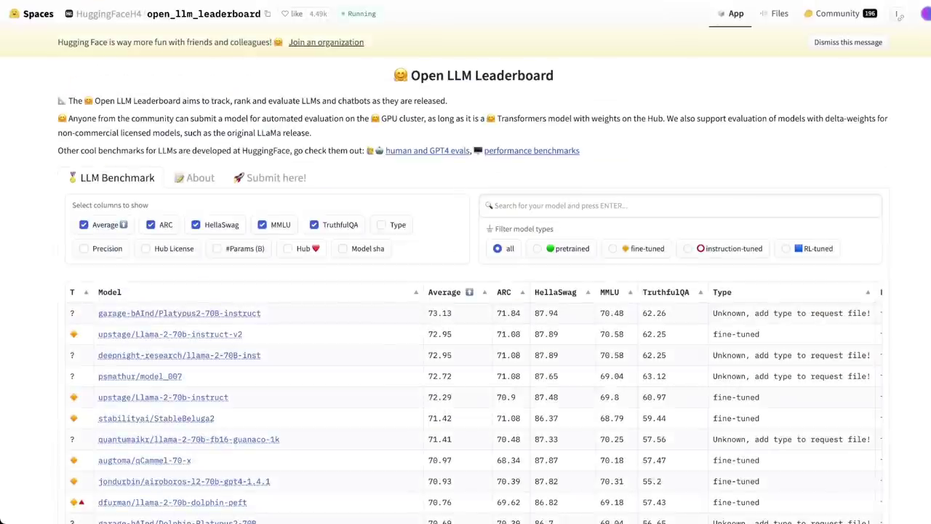
- Look over the model rankings and benchmark scores on the Open LLM Leaderboard
scroll(465, 291, down, 1)
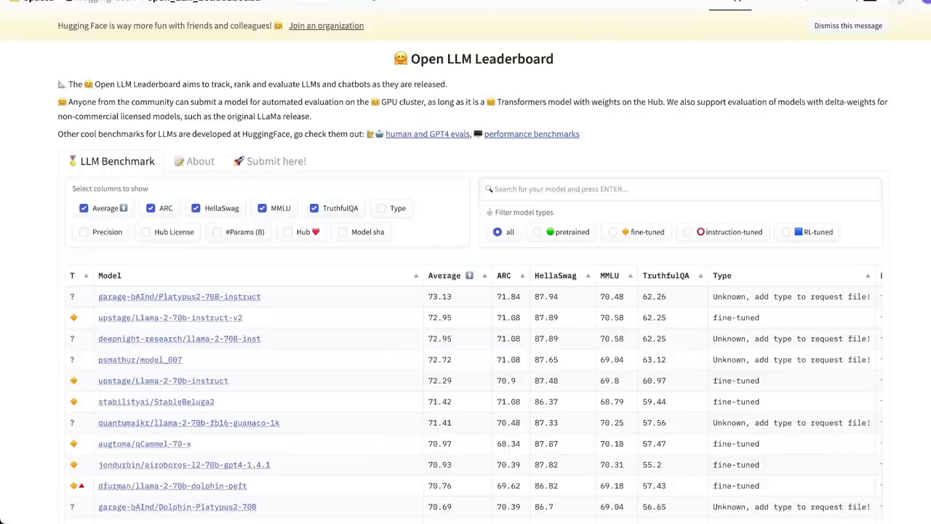
scroll(465, 291, down, 1)
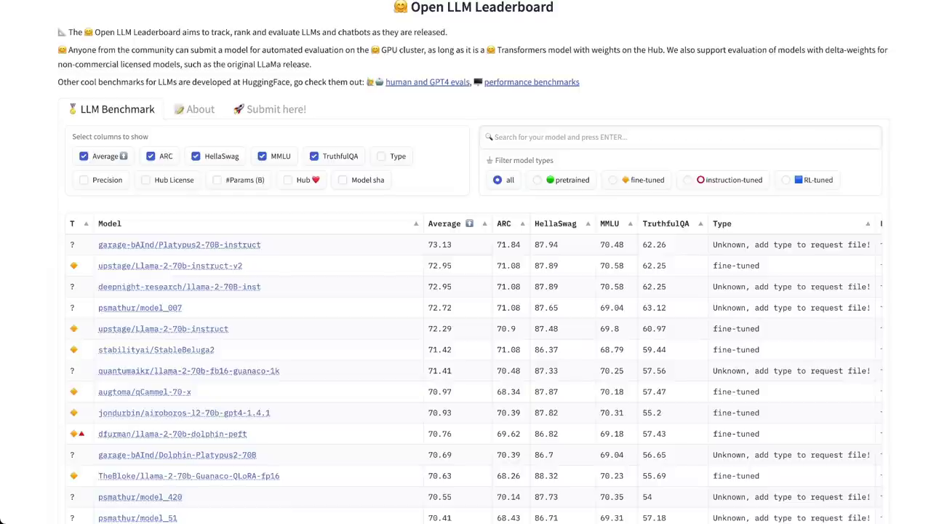
scroll(466, 291, down, 1)
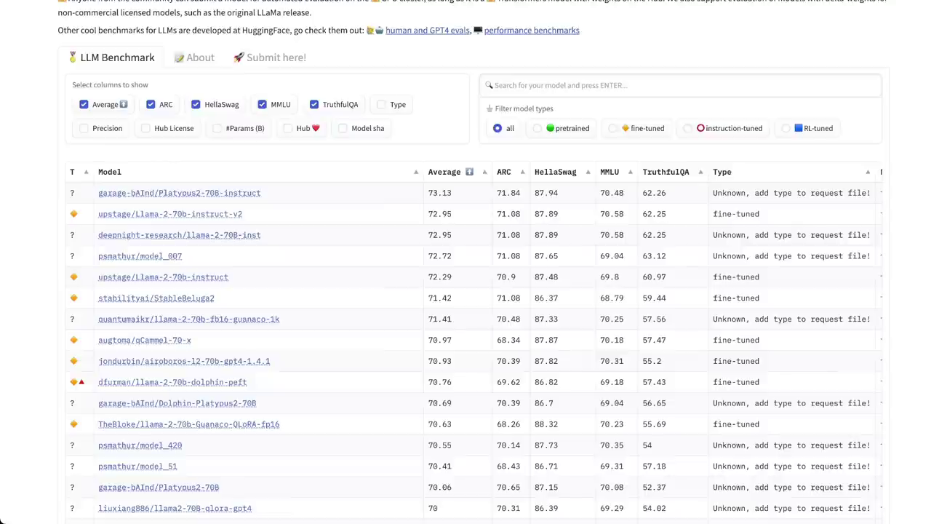